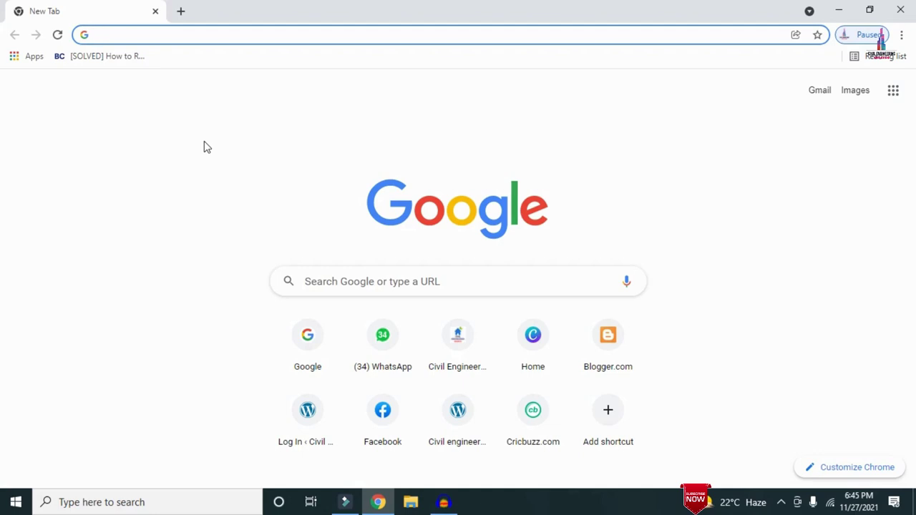
- Open the website civilbasics123.com and look through its home page
{"action": "type", "text": "http://civilbasics123.com/"}
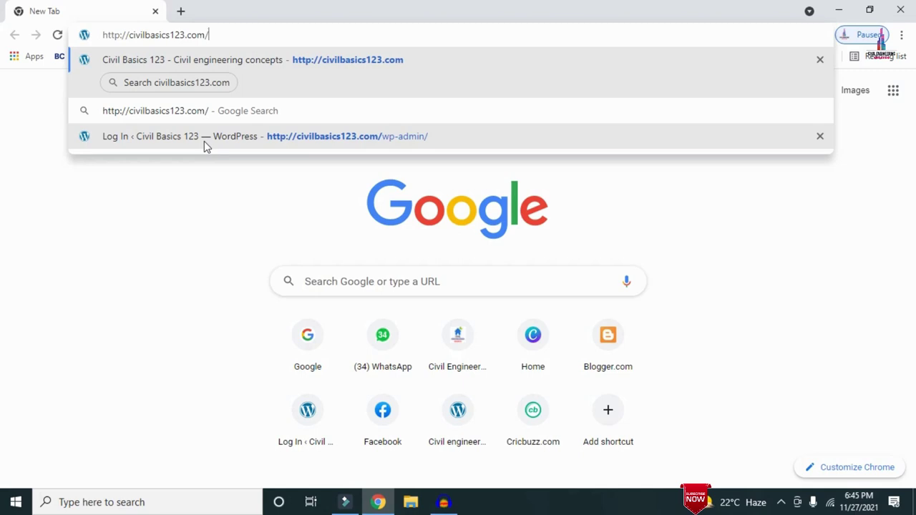
{"action": "key", "text": "Return"}
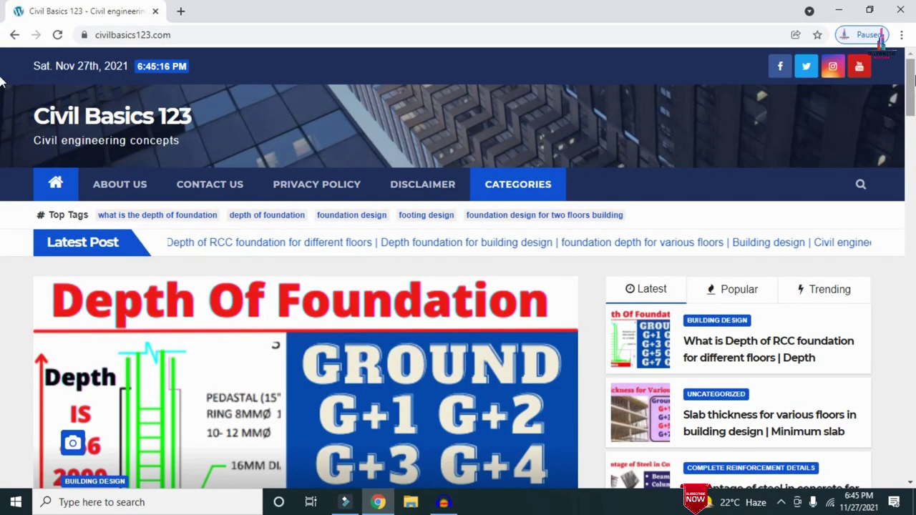
{"action": "scroll", "coordinate": [2, 101], "scroll_direction": "down", "scroll_amount": 5}
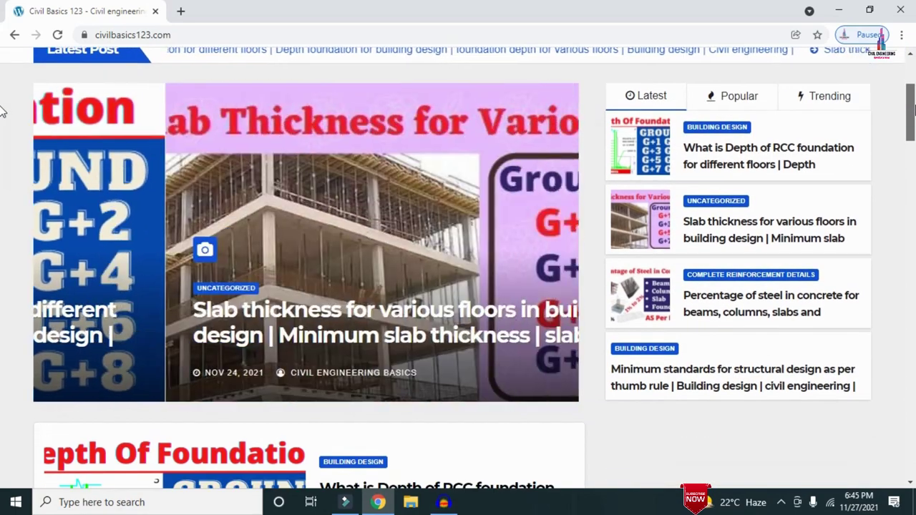
{"action": "scroll", "coordinate": [2, 136], "scroll_direction": "down", "scroll_amount": 3}
{"action": "scroll", "coordinate": [2, 119], "scroll_direction": "up", "scroll_amount": 8}
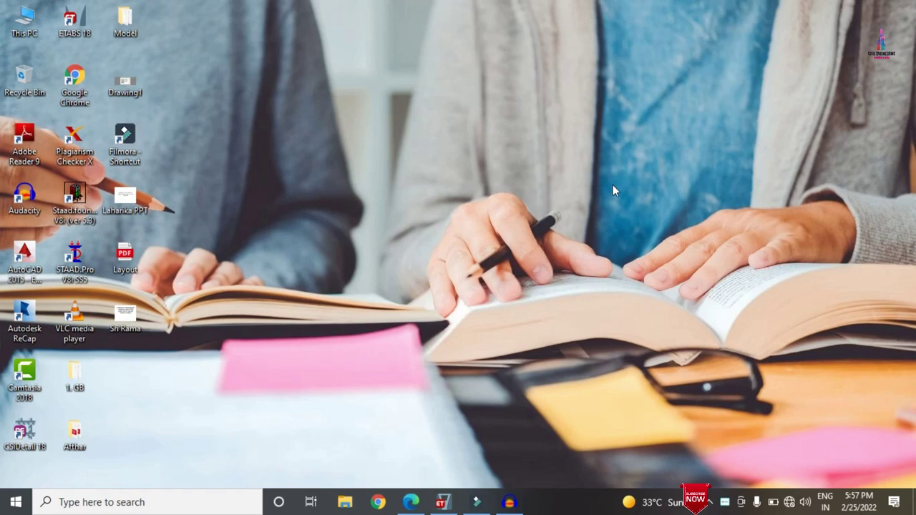
- Switch to Microsoft Edge and examine the hospital's ground floor plan in GF.pdf, from the title block to the entrance side
{"action": "left_click", "coordinate": [410, 502]}
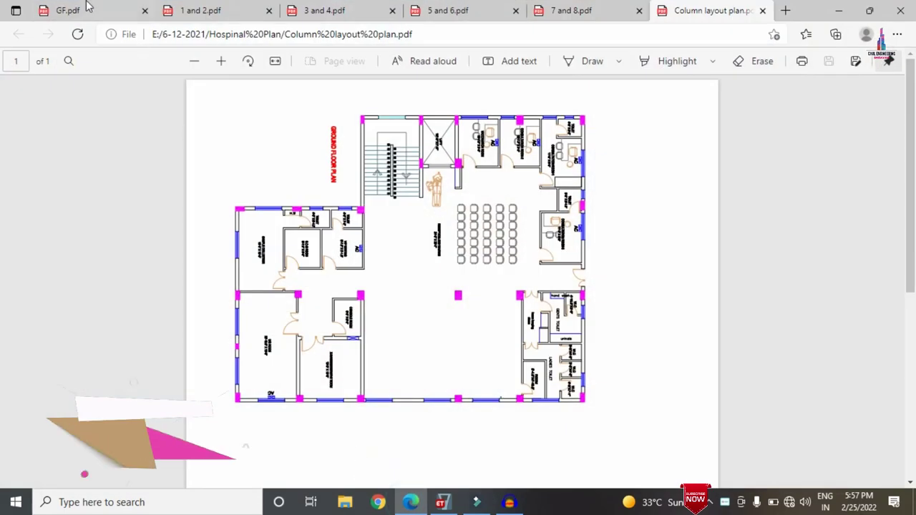
{"action": "left_click", "coordinate": [96, 8]}
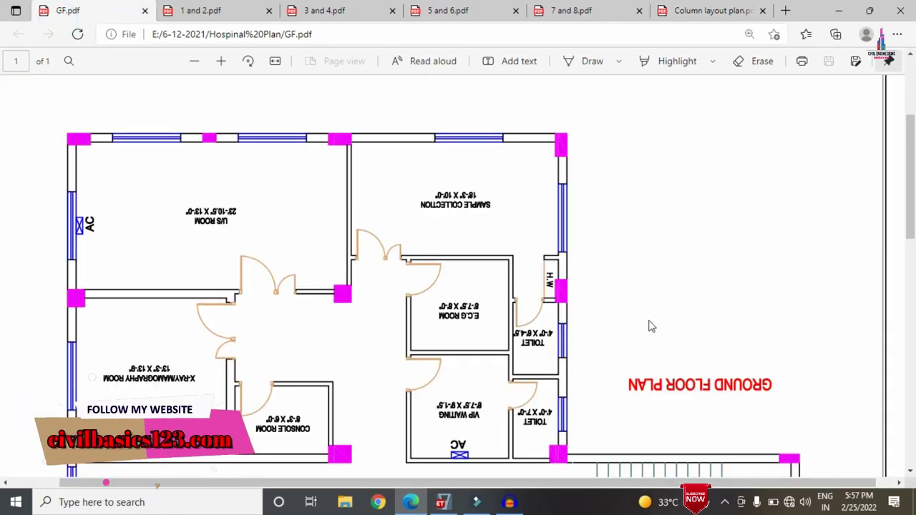
{"action": "scroll", "coordinate": [655, 332], "scroll_direction": "down", "scroll_amount": 2}
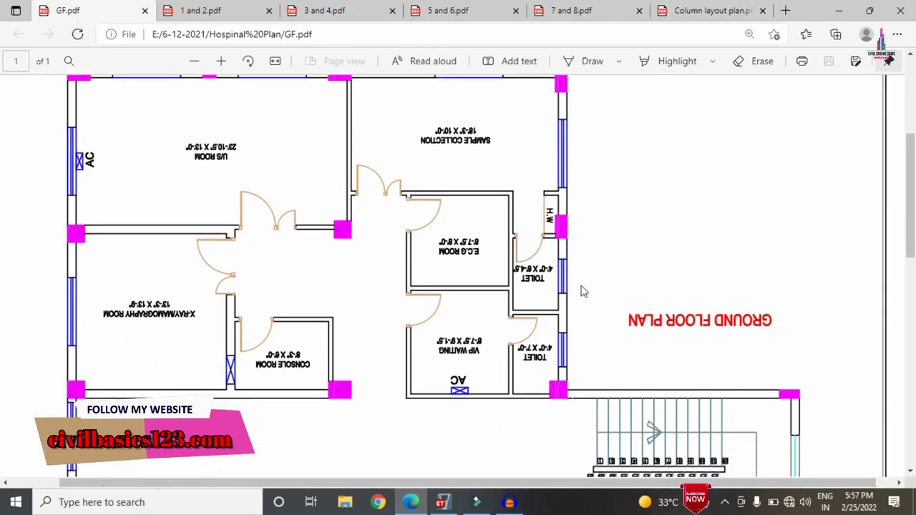
{"action": "scroll", "coordinate": [260, 286], "scroll_direction": "down", "scroll_amount": 5}
{"action": "scroll", "coordinate": [466, 365], "scroll_direction": "down", "scroll_amount": 3}
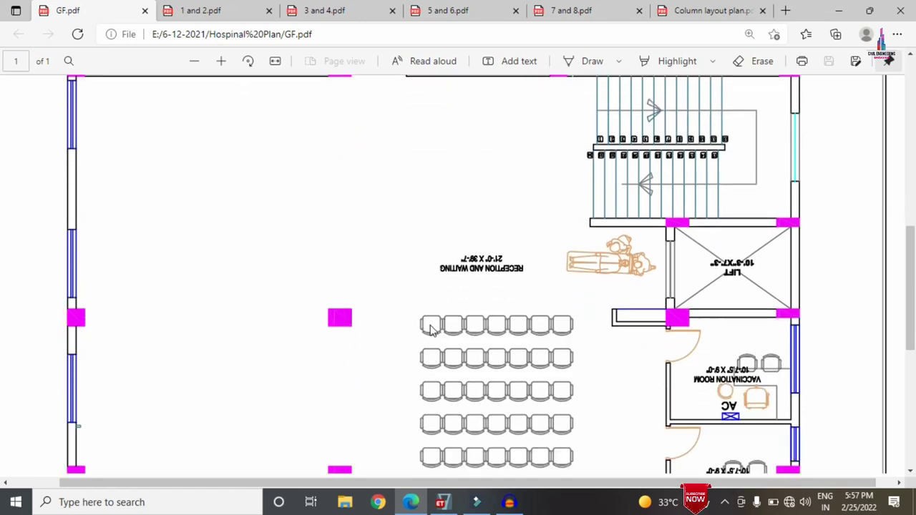
{"action": "scroll", "coordinate": [508, 243], "scroll_direction": "down", "scroll_amount": 4}
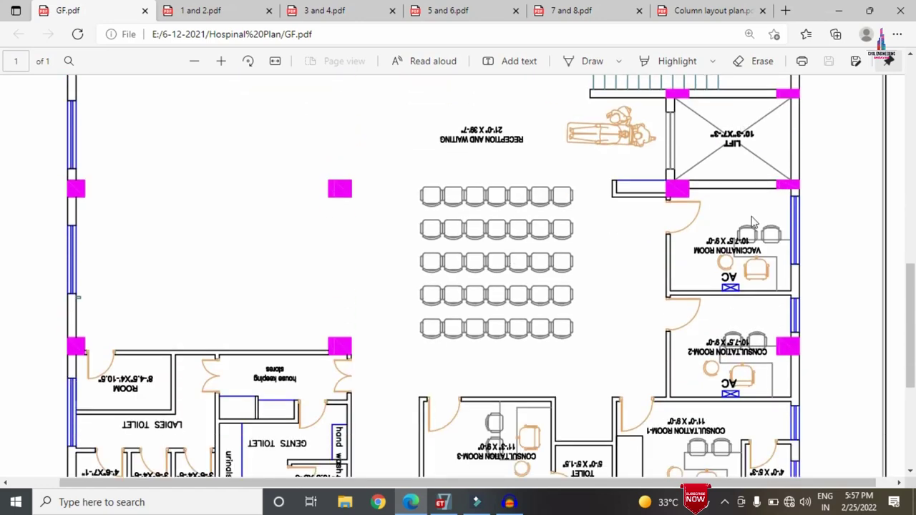
{"action": "scroll", "coordinate": [501, 344], "scroll_direction": "down", "scroll_amount": 5}
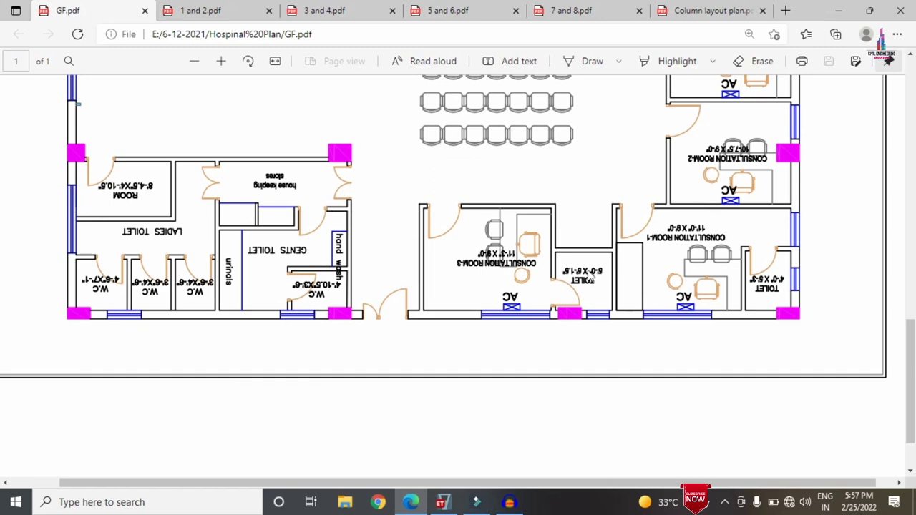
{"action": "scroll", "coordinate": [591, 276], "scroll_direction": "up", "scroll_amount": 12}
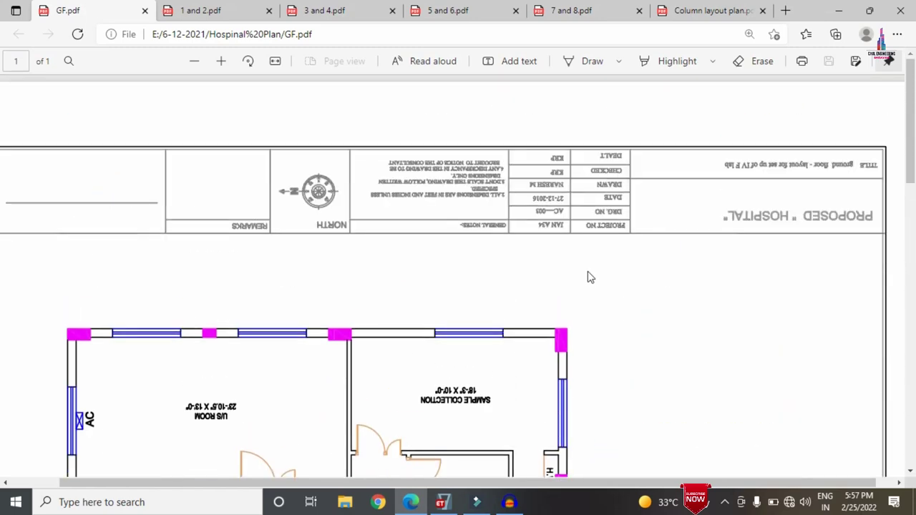
- Examine the upper floor plans in 1 and 2.pdf, 3 and 4.pdf, 5 and 6.pdf and 7 and 8.pdf, and the column layout plan
{"action": "left_click", "coordinate": [198, 11]}
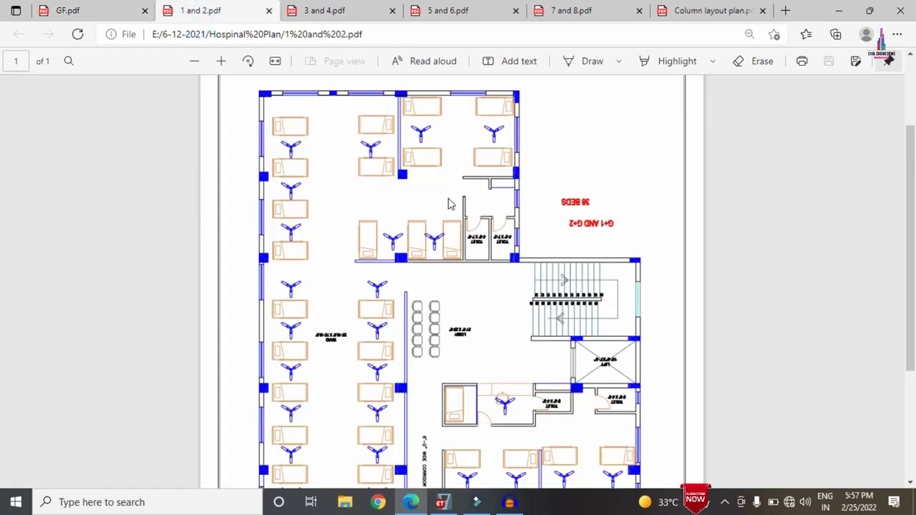
{"action": "scroll", "coordinate": [464, 237], "scroll_direction": "down", "scroll_amount": 2}
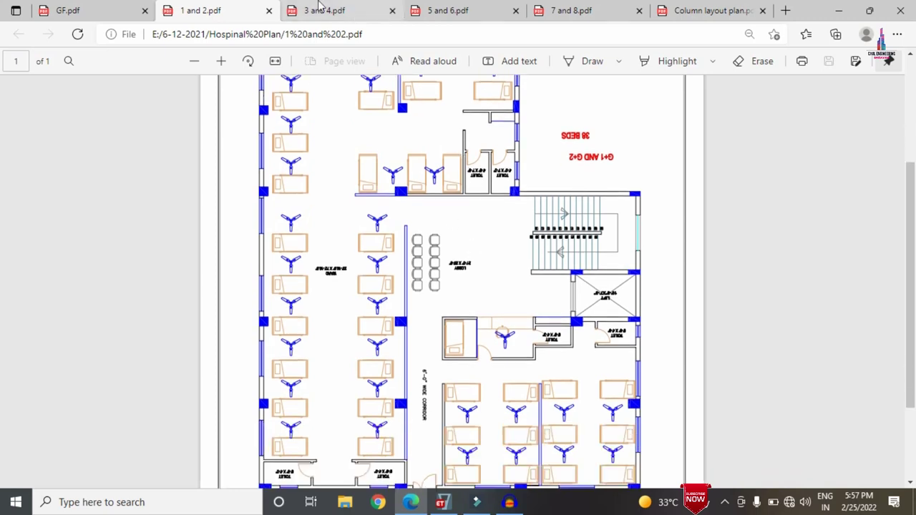
{"action": "left_click", "coordinate": [328, 10]}
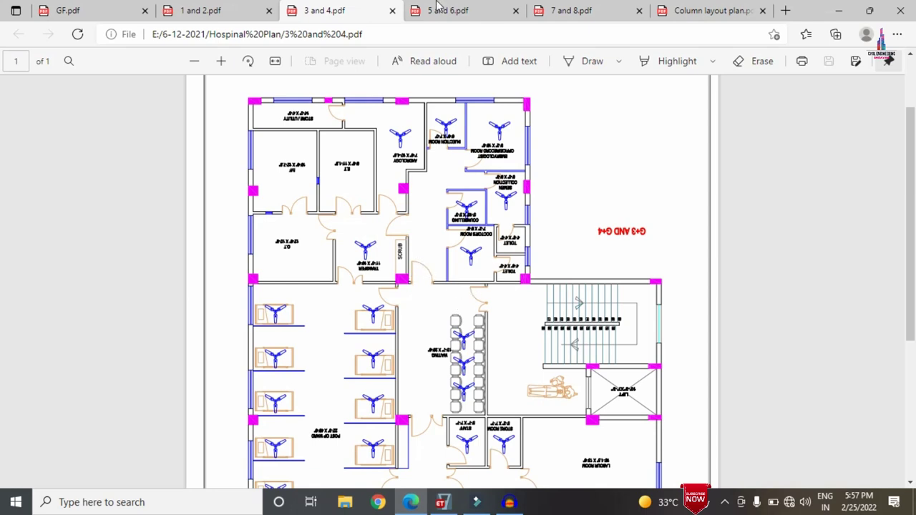
{"action": "left_click", "coordinate": [434, 10]}
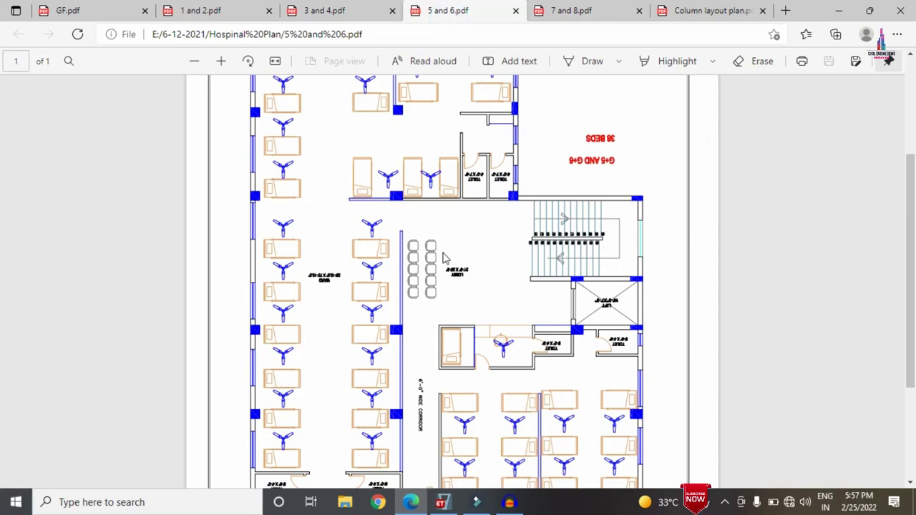
{"action": "scroll", "coordinate": [443, 257], "scroll_direction": "up", "scroll_amount": 3}
{"action": "scroll", "coordinate": [444, 254], "scroll_direction": "down", "scroll_amount": 5}
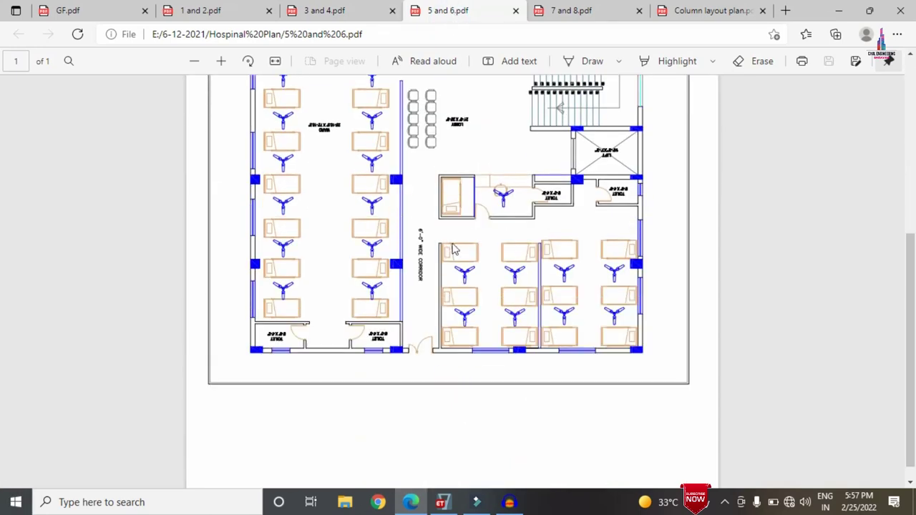
{"action": "left_click", "coordinate": [577, 8]}
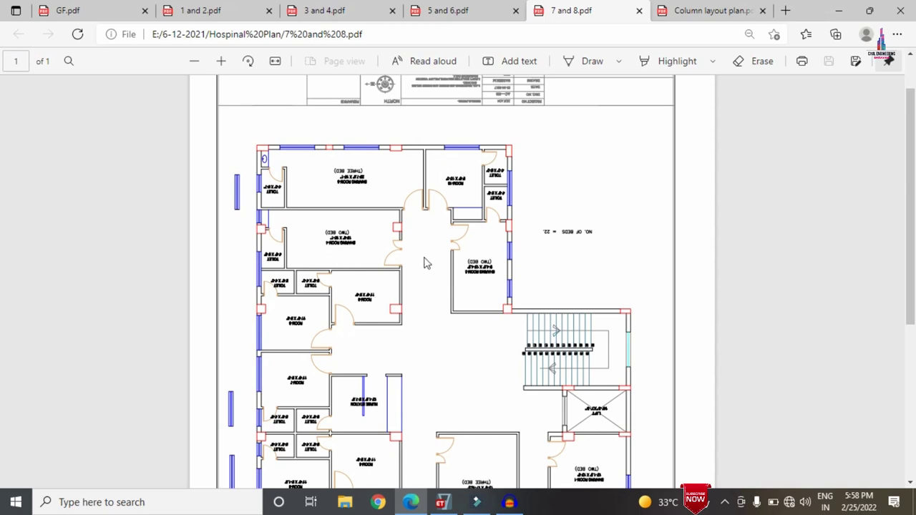
{"action": "left_click", "coordinate": [708, 10]}
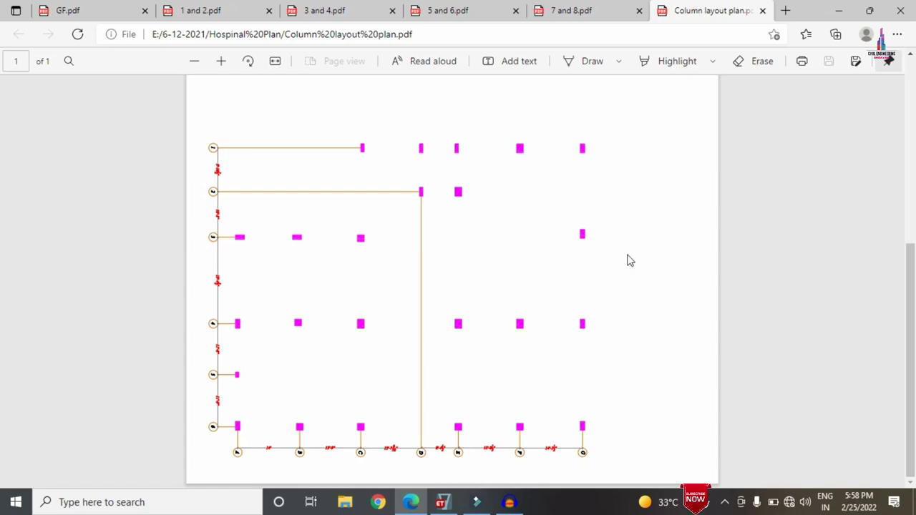
- Switch to the building model in ETABS and review the defined materials A416Gr270, M30 and HYSD500
{"action": "left_click", "coordinate": [838, 13]}
{"action": "left_click", "coordinate": [452, 506]}
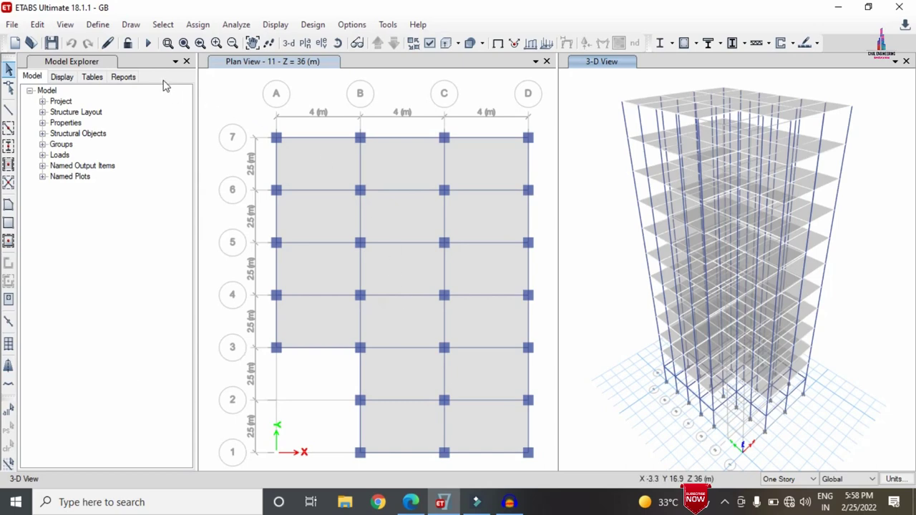
{"action": "left_click", "coordinate": [98, 24]}
{"action": "left_click", "coordinate": [115, 41]}
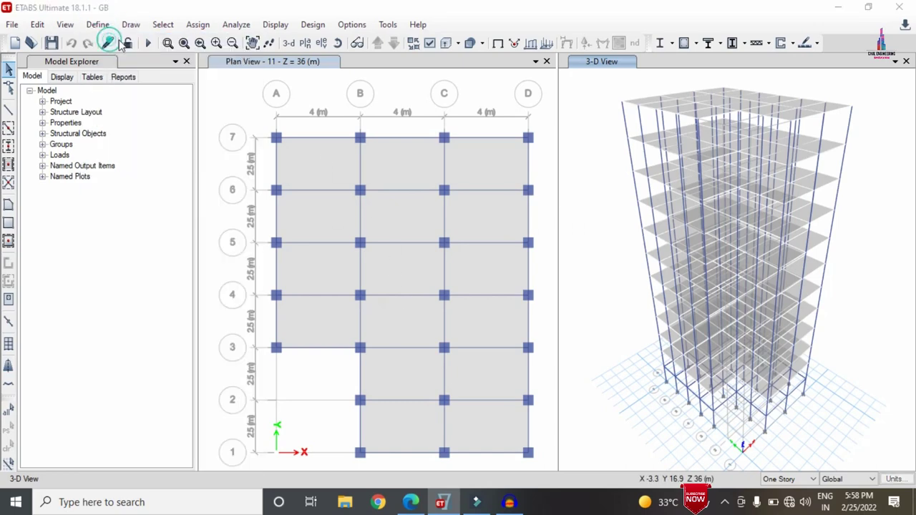
{"action": "left_click", "coordinate": [354, 220]}
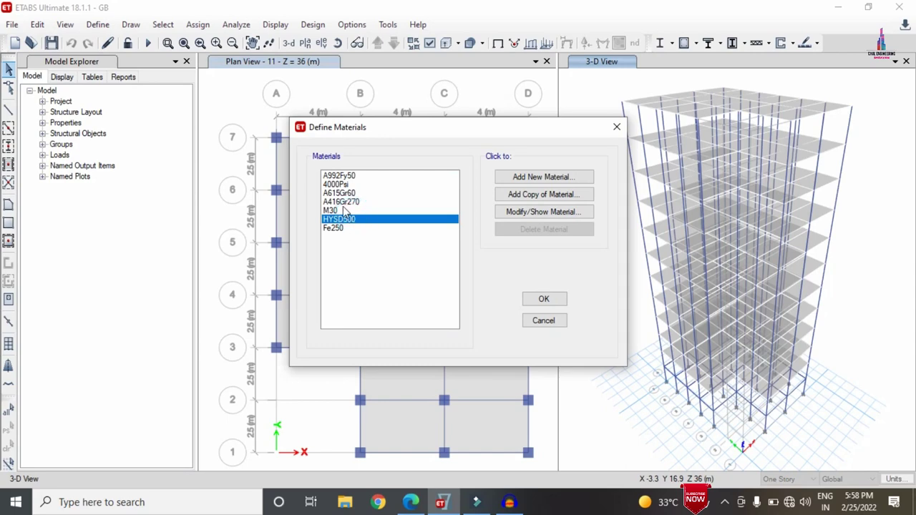
{"action": "left_click", "coordinate": [347, 202]}
{"action": "left_click", "coordinate": [351, 211]}
{"action": "left_click", "coordinate": [355, 220]}
{"action": "left_click", "coordinate": [542, 212]}
{"action": "left_click", "coordinate": [546, 320]}
- Review the model's frame sections, including beam B0.5X0.23 and column C0.5X0.5
{"action": "left_click", "coordinate": [98, 25]}
{"action": "mouse_move", "coordinate": [128, 68]}
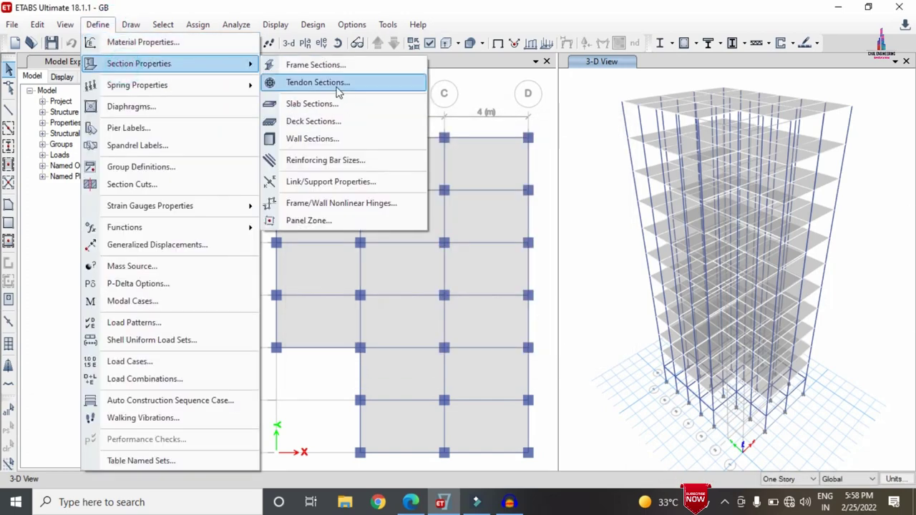
{"action": "left_click", "coordinate": [326, 65]}
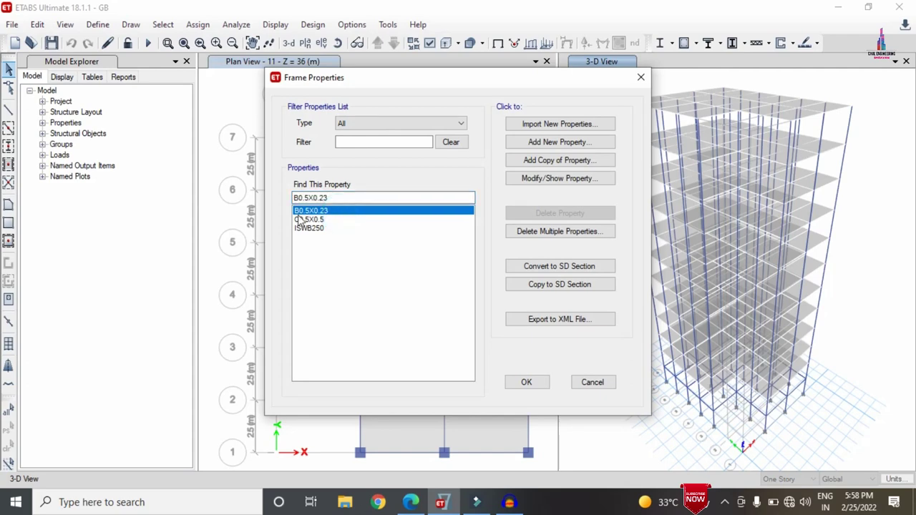
{"action": "left_click", "coordinate": [306, 220]}
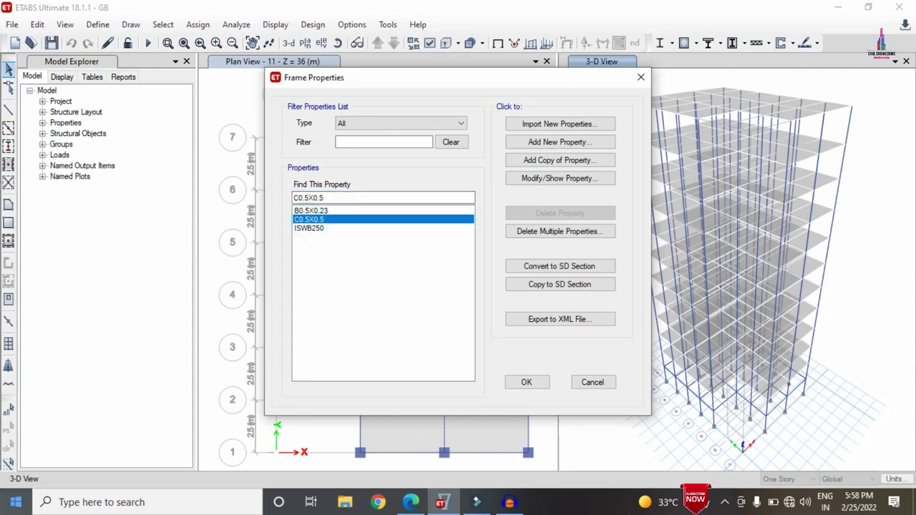
{"action": "left_click", "coordinate": [601, 387]}
- Review the model's slab sections and leave the S150 slab property as it is
{"action": "left_click", "coordinate": [97, 24]}
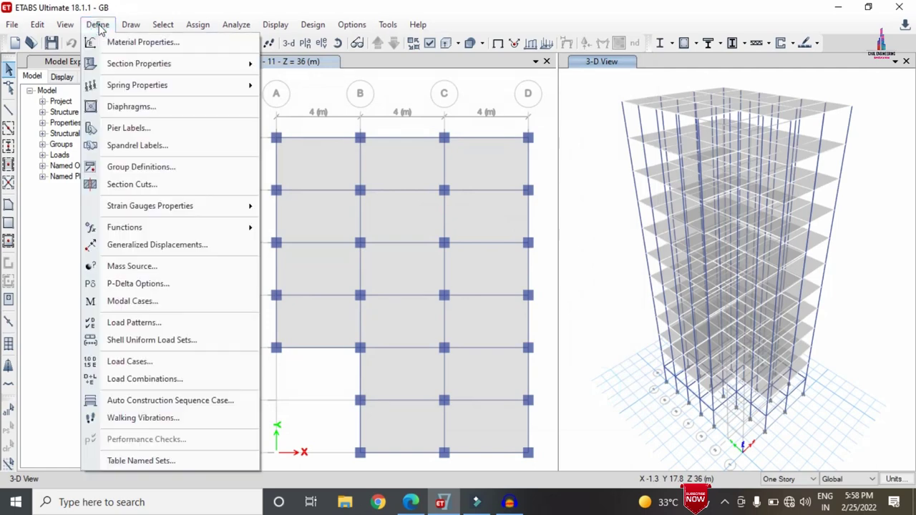
{"action": "mouse_move", "coordinate": [139, 64]}
{"action": "left_click", "coordinate": [340, 109]}
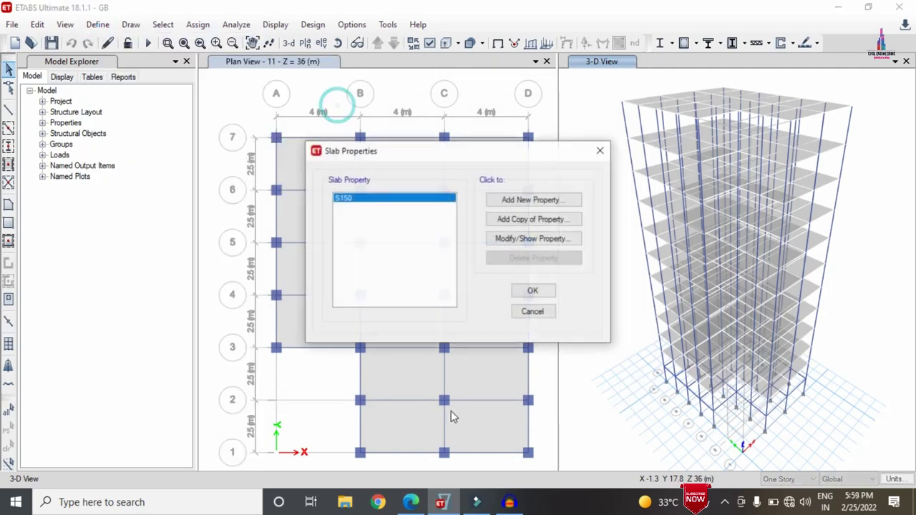
{"action": "left_click", "coordinate": [537, 313]}
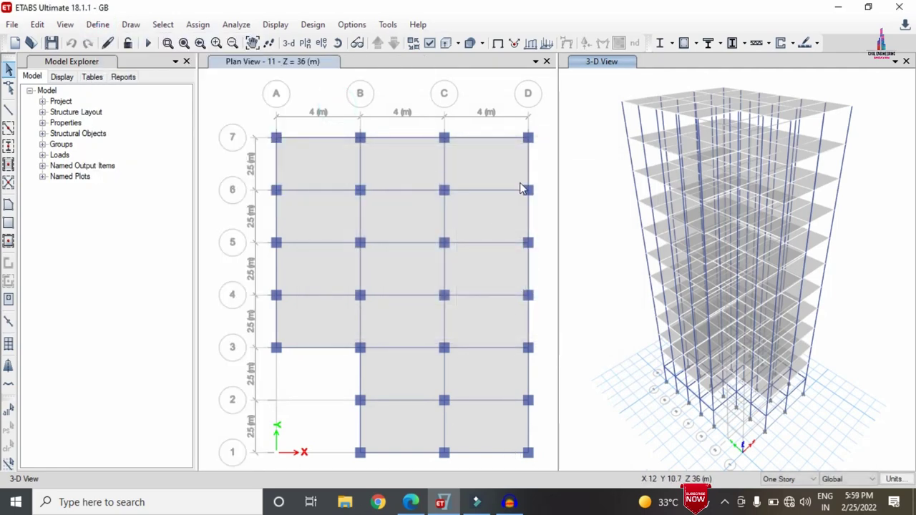
- Review the defined load patterns, including the dead, live, seismic and wind loads
{"action": "left_click", "coordinate": [97, 24]}
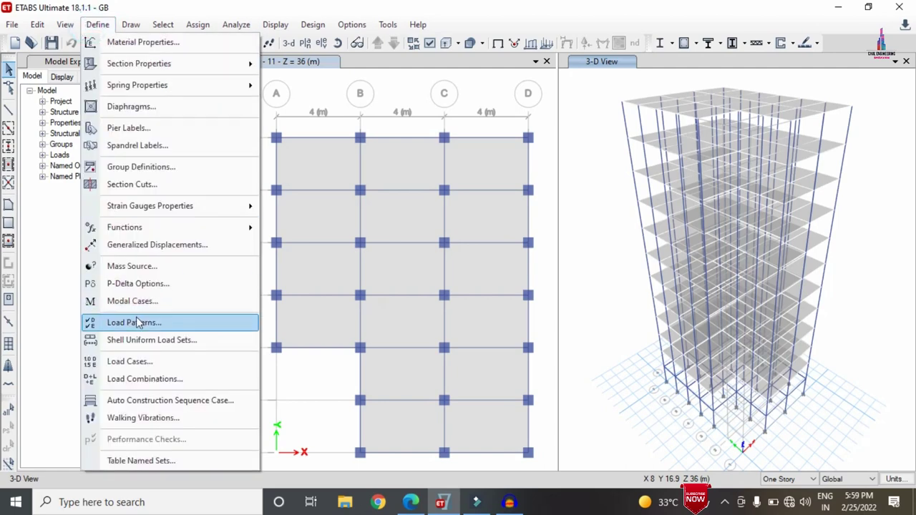
{"action": "left_click", "coordinate": [136, 322]}
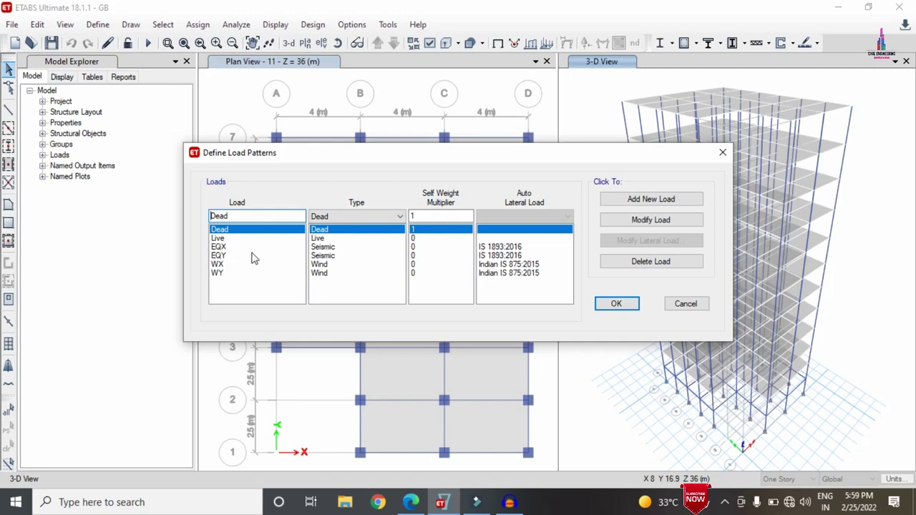
{"action": "left_click", "coordinate": [694, 304]}
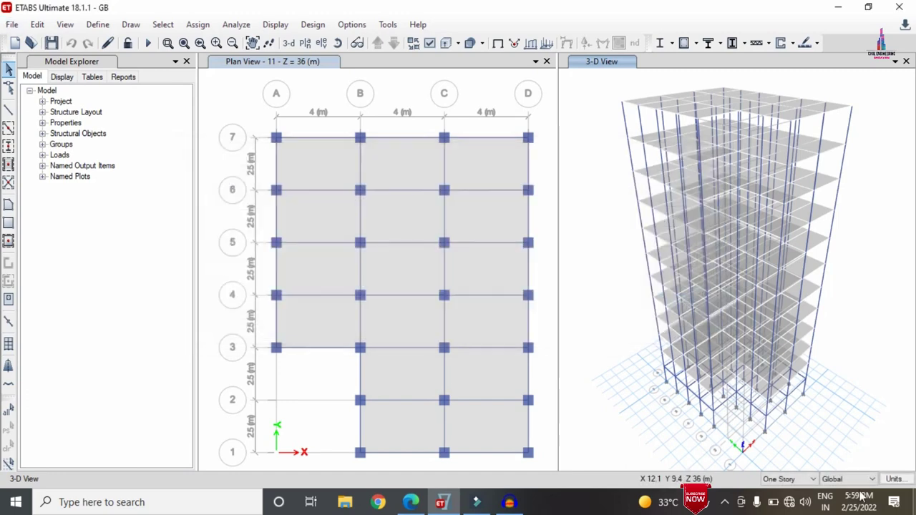
- Review the full list of design load combinations defined in the model
{"action": "left_click", "coordinate": [98, 24]}
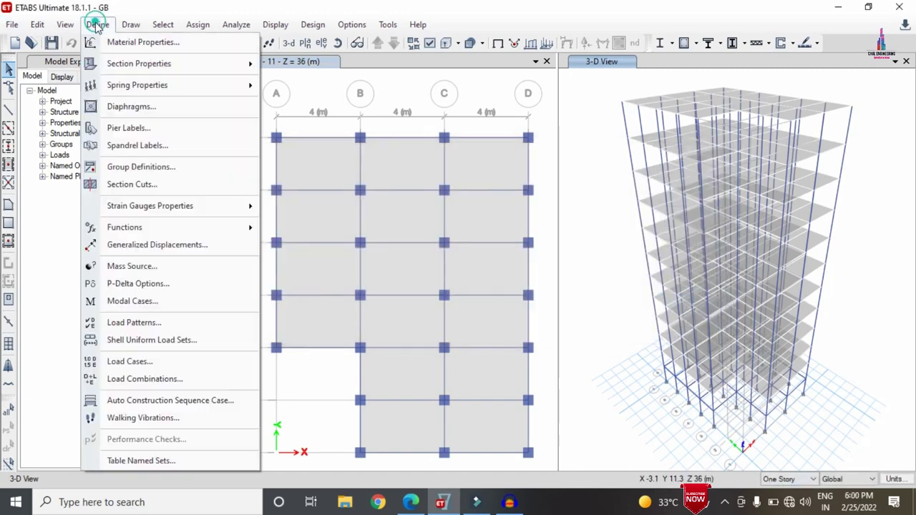
{"action": "left_click", "coordinate": [144, 380]}
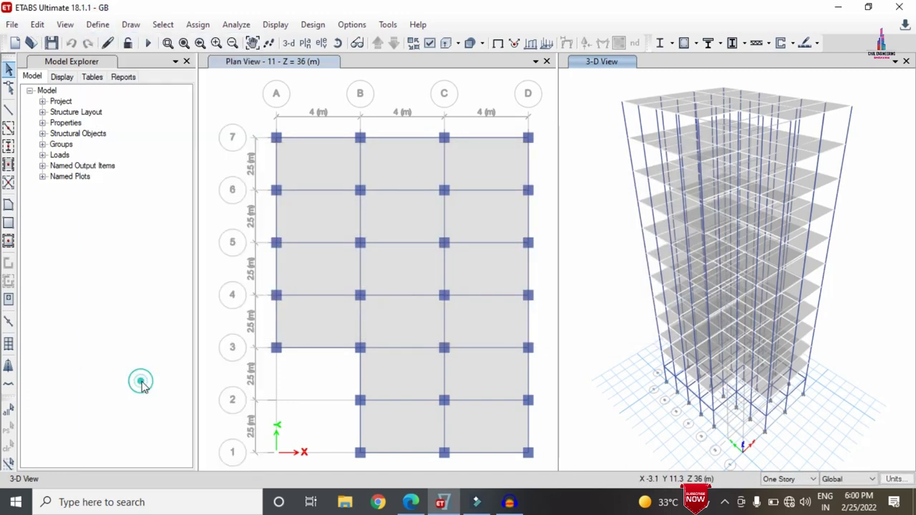
{"action": "scroll", "coordinate": [337, 240], "scroll_direction": "down", "scroll_amount": 6}
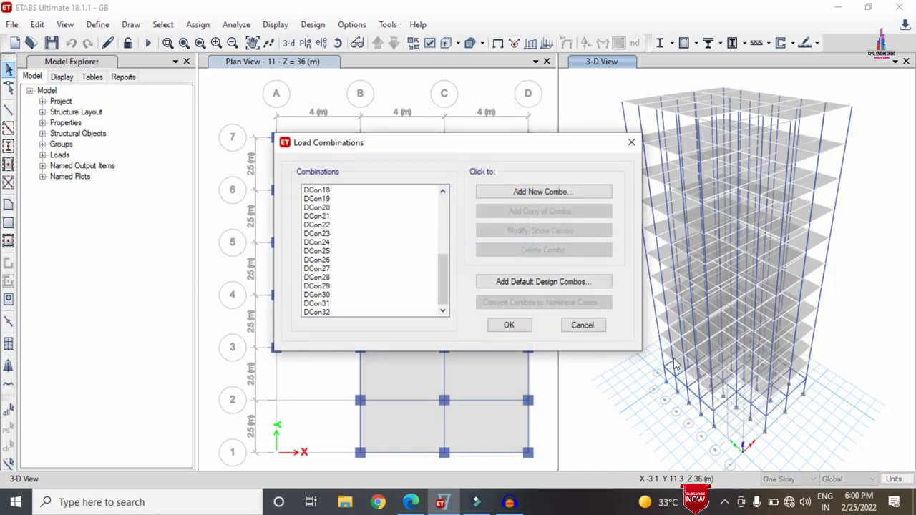
{"action": "left_click", "coordinate": [583, 325]}
- Check the load cases set to run and run the analysis for all of them
{"action": "left_click", "coordinate": [235, 25]}
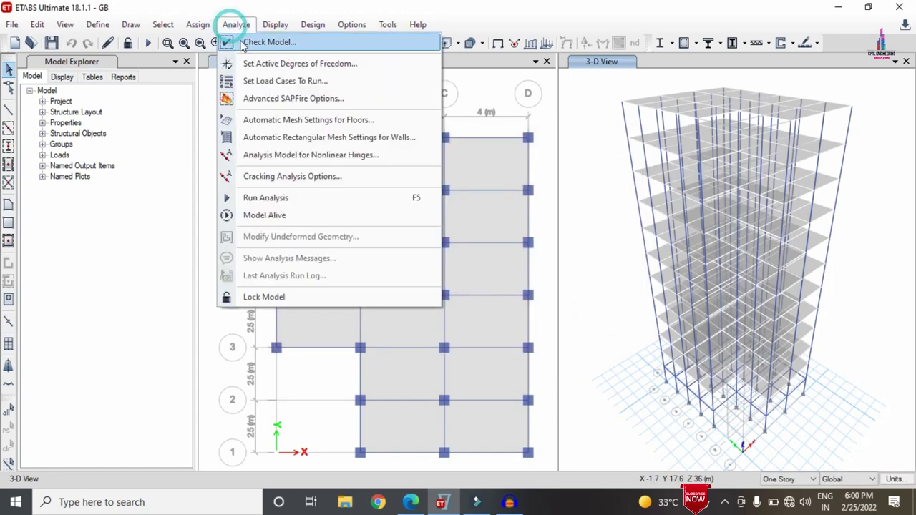
{"action": "left_click", "coordinate": [279, 81]}
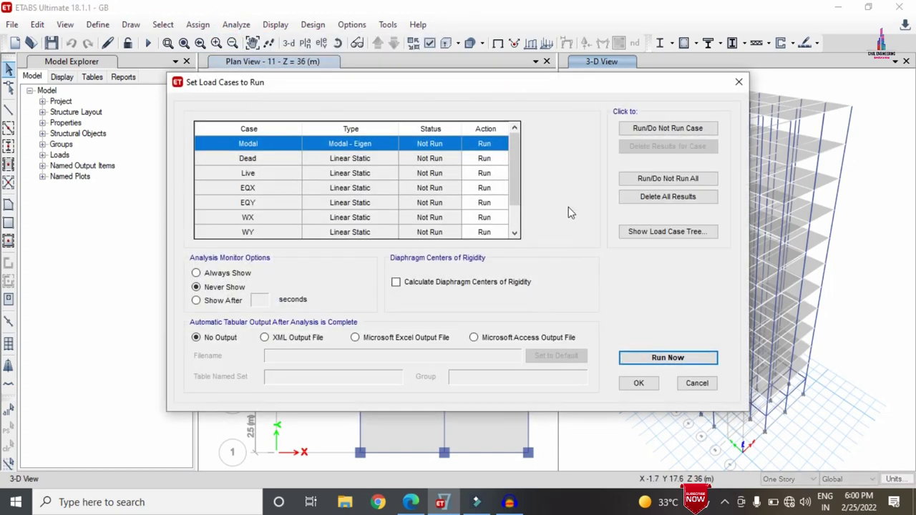
{"action": "left_click", "coordinate": [673, 358]}
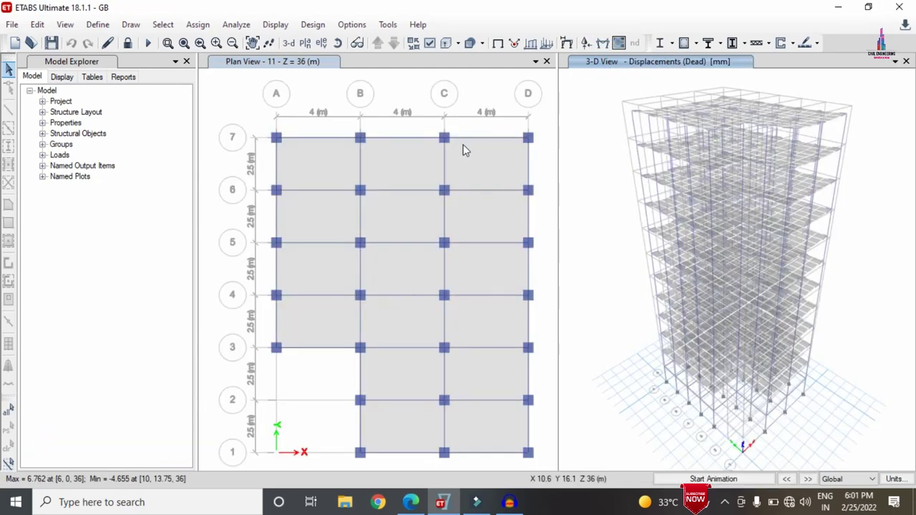
- Display the building's deformed shape for the EQX load case with automatic scaling
{"action": "left_click", "coordinate": [283, 25]}
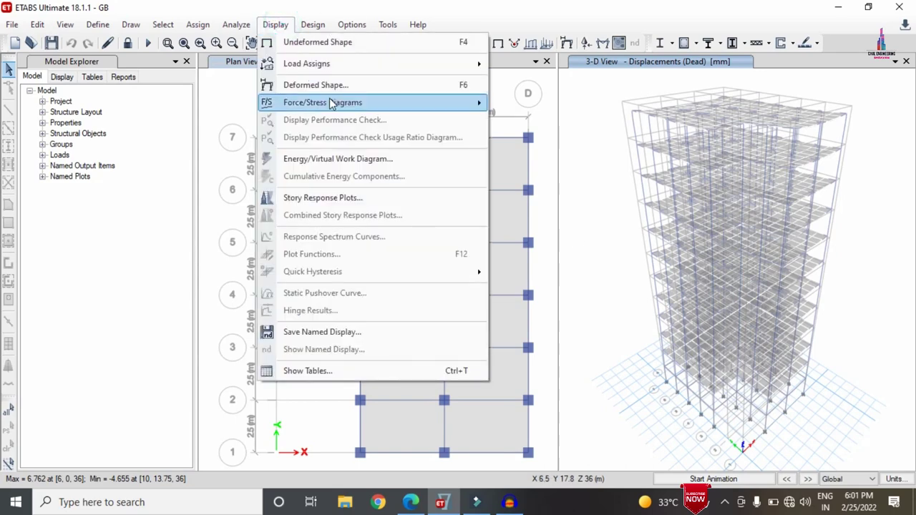
{"action": "left_click", "coordinate": [322, 85]}
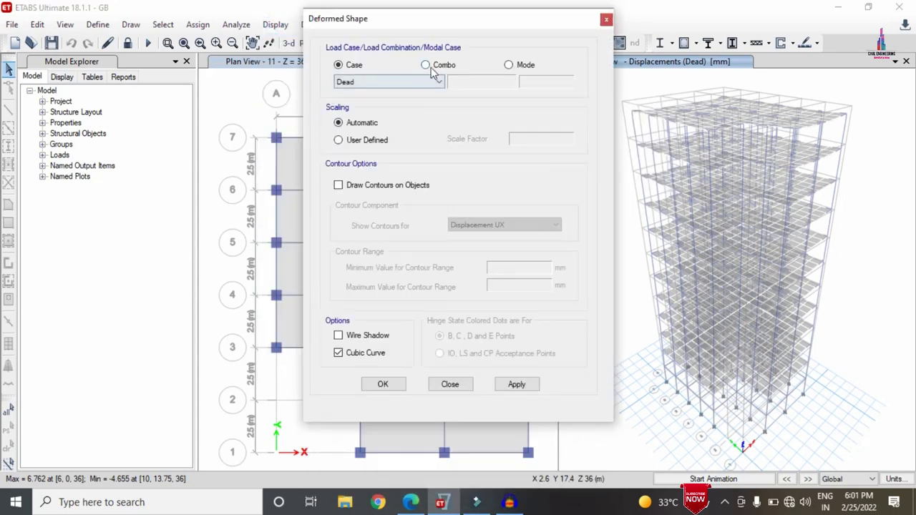
{"action": "left_click", "coordinate": [426, 64]}
{"action": "left_click", "coordinate": [430, 81]}
{"action": "left_click", "coordinate": [424, 91]}
{"action": "left_click", "coordinate": [338, 64]}
{"action": "left_click", "coordinate": [357, 82]}
{"action": "left_click", "coordinate": [366, 112]}
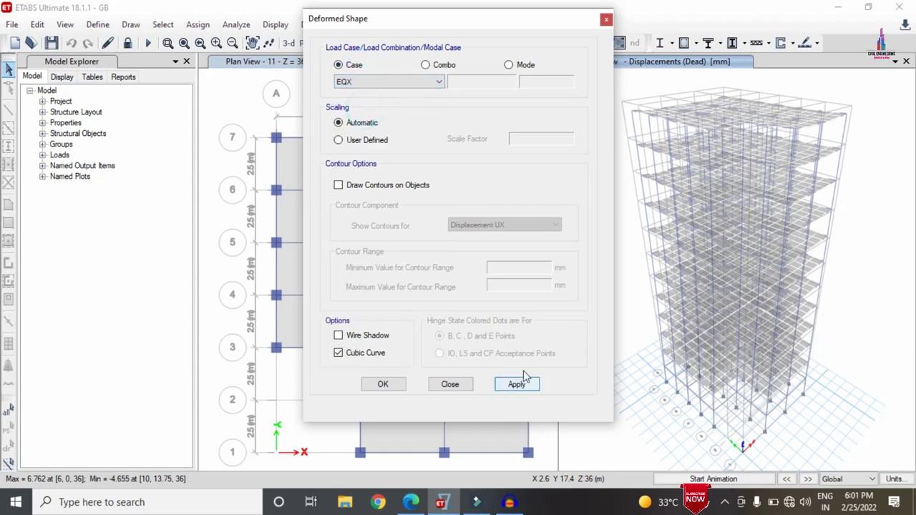
{"action": "left_click", "coordinate": [518, 383]}
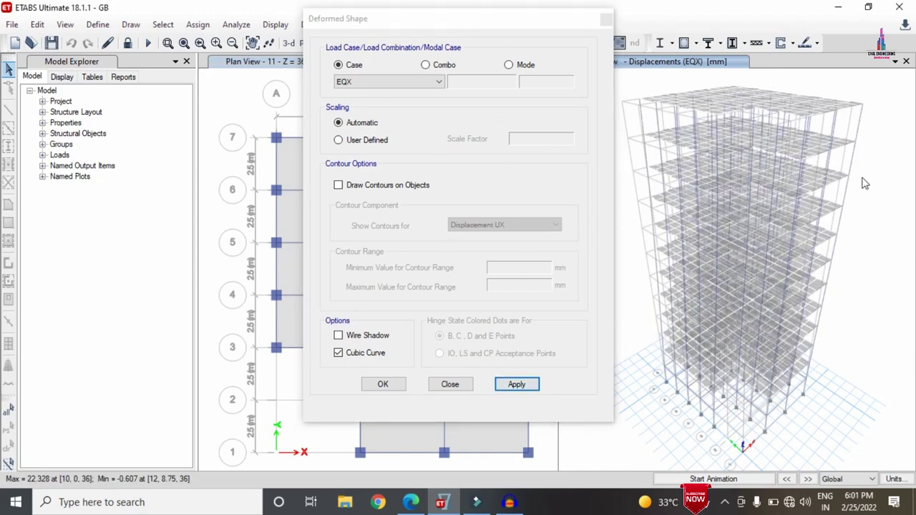
{"action": "left_click", "coordinate": [383, 384]}
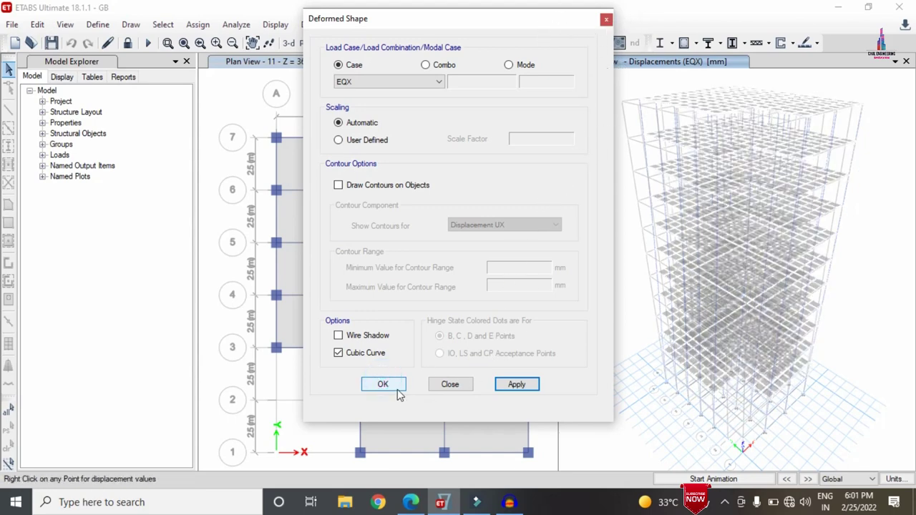
- Show the filled Shear 2-2 force diagram of the frames for the Dead load case
{"action": "left_click", "coordinate": [275, 24]}
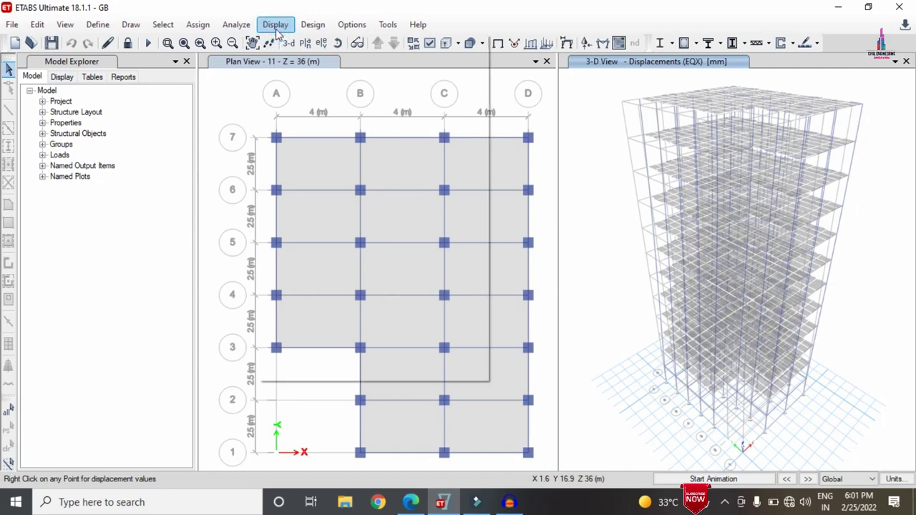
{"action": "mouse_move", "coordinate": [330, 107]}
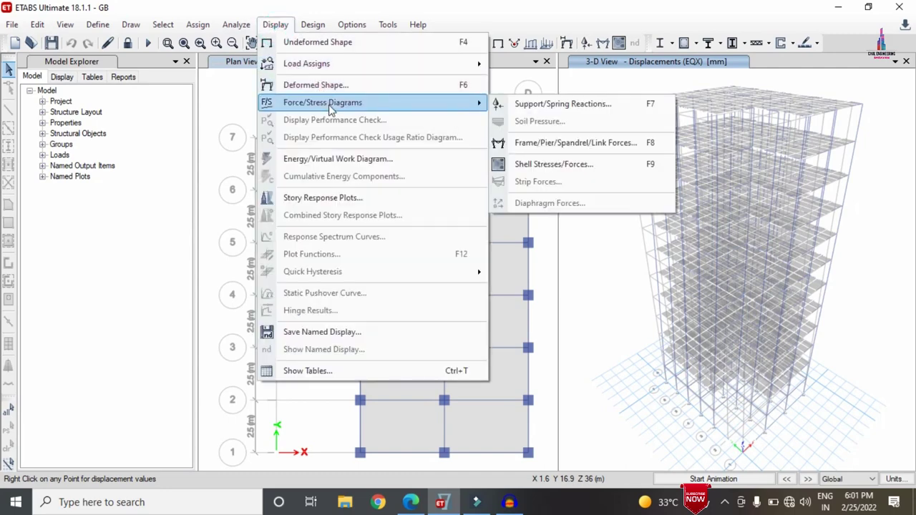
{"action": "left_click", "coordinate": [572, 144]}
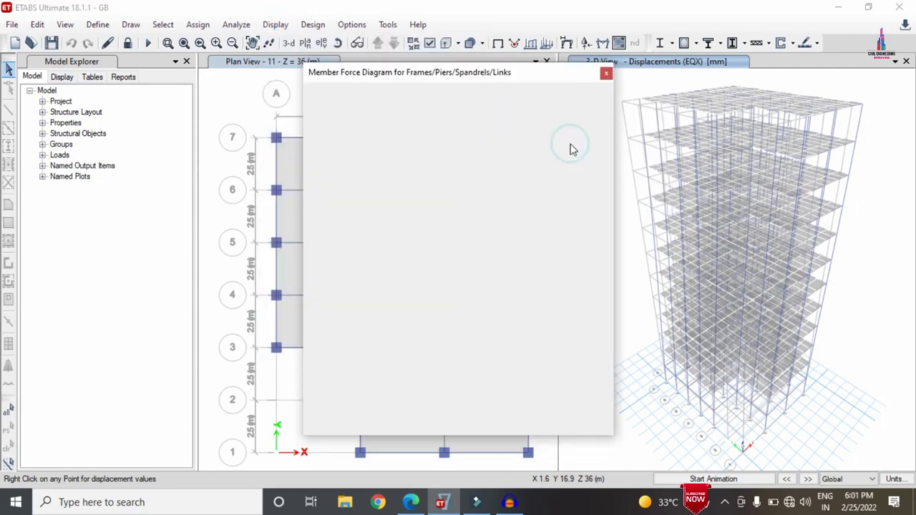
{"action": "left_click", "coordinate": [362, 145]}
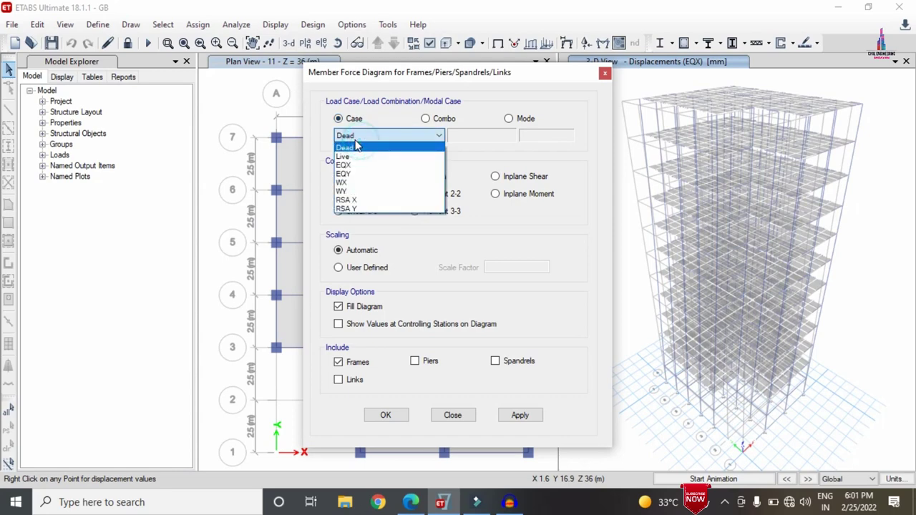
{"action": "left_click", "coordinate": [358, 147]}
{"action": "left_click", "coordinate": [363, 195]}
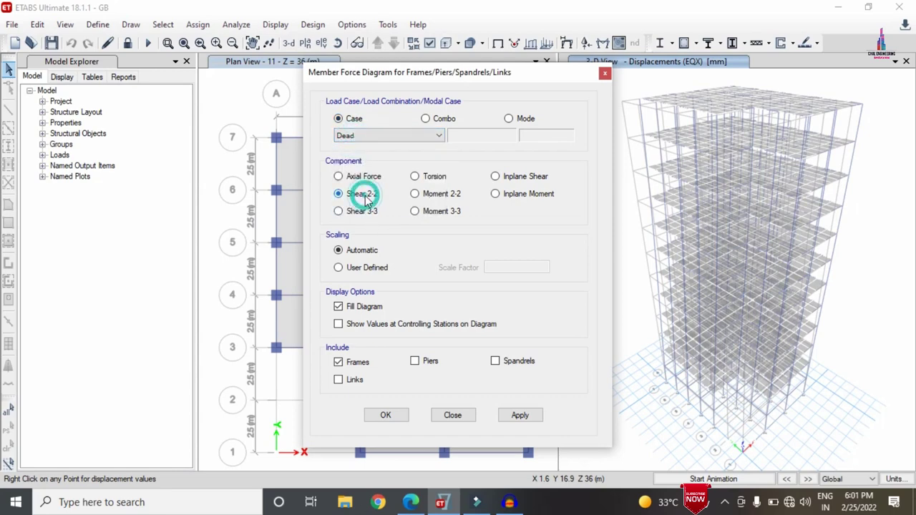
{"action": "left_click", "coordinate": [528, 417]}
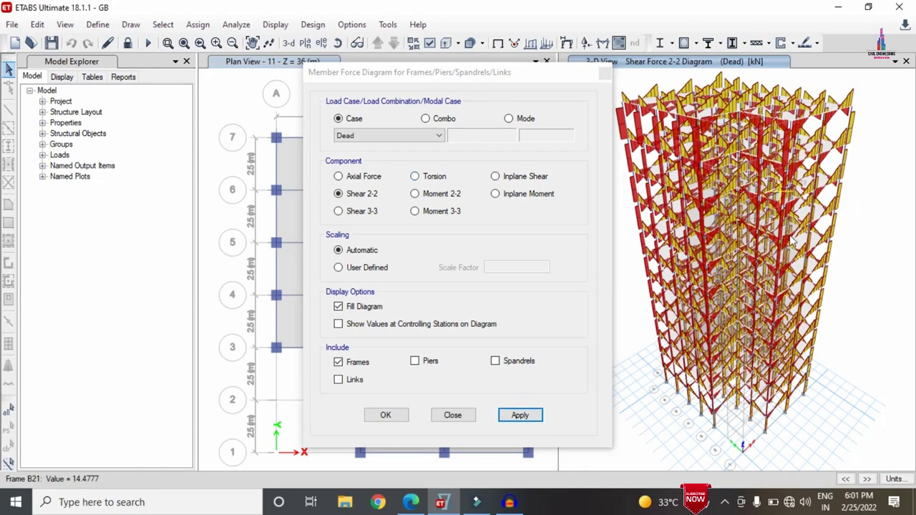
- Show the frames' Moment 3-3 diagram and the Torsion diagram for the Dead load case
{"action": "left_click", "coordinate": [427, 212]}
{"action": "left_click", "coordinate": [520, 416]}
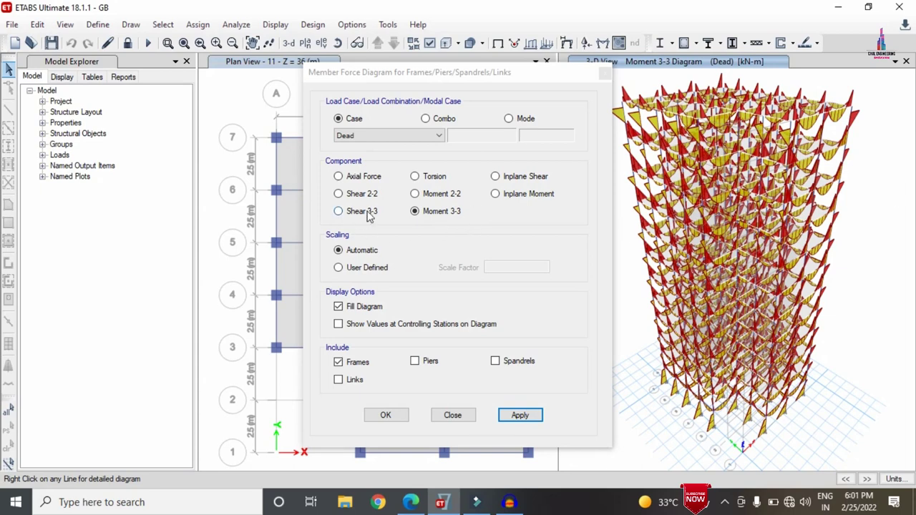
{"action": "left_click", "coordinate": [433, 180]}
{"action": "left_click", "coordinate": [519, 415]}
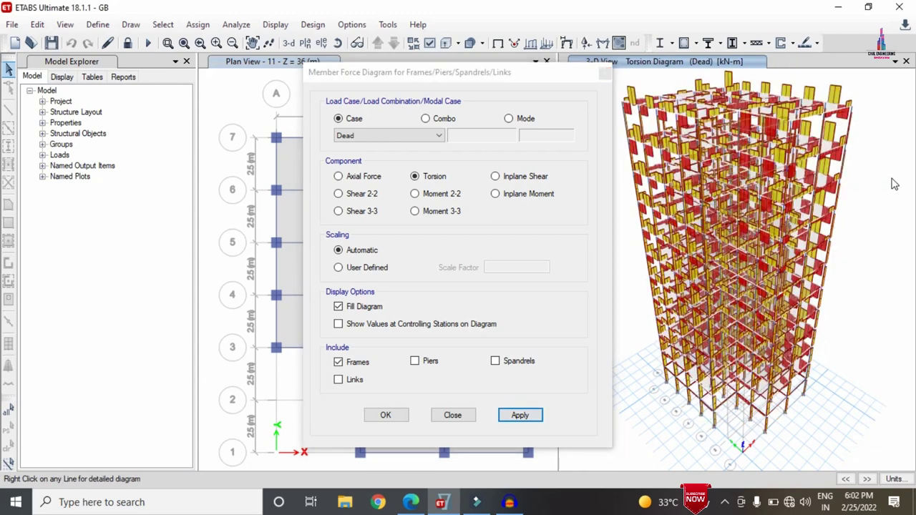
{"action": "left_click", "coordinate": [606, 75]}
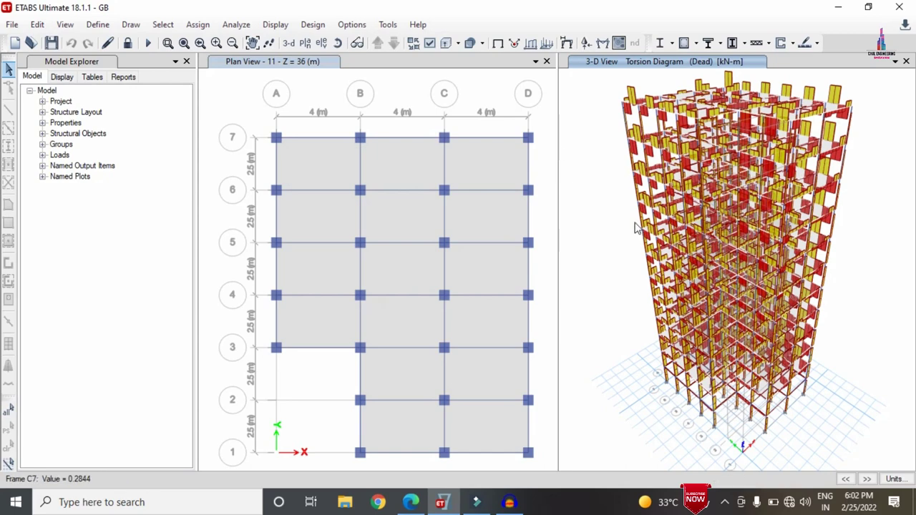
- Unlock the model and add layer A design strips of automatic width along the X grid direction on story 11
{"action": "left_click", "coordinate": [127, 42]}
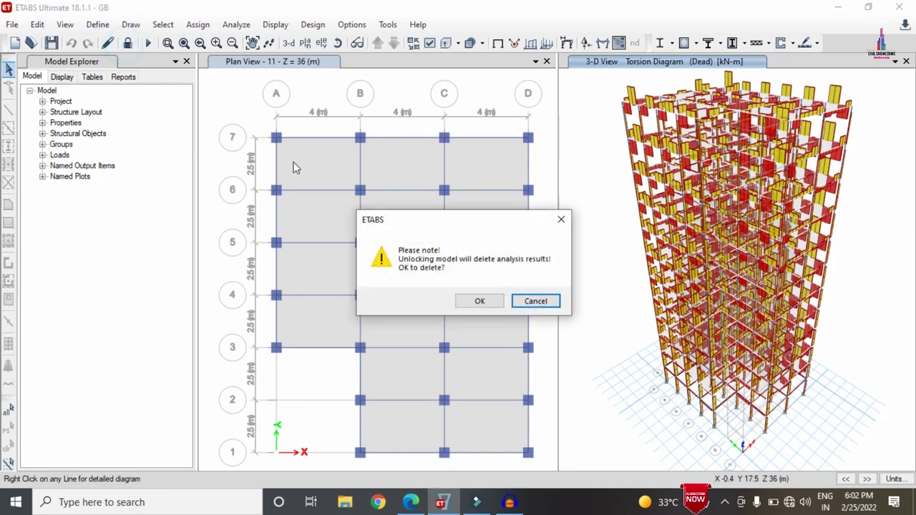
{"action": "left_click", "coordinate": [478, 303]}
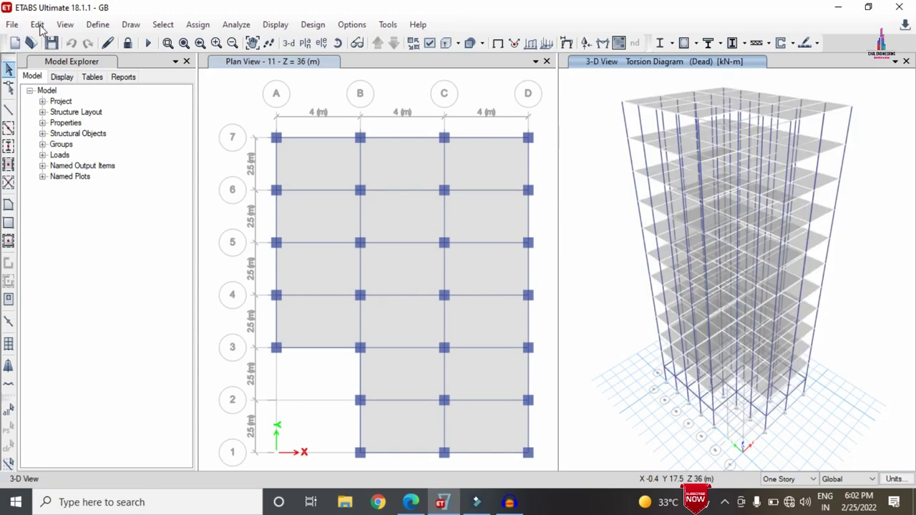
{"action": "left_click", "coordinate": [37, 24]}
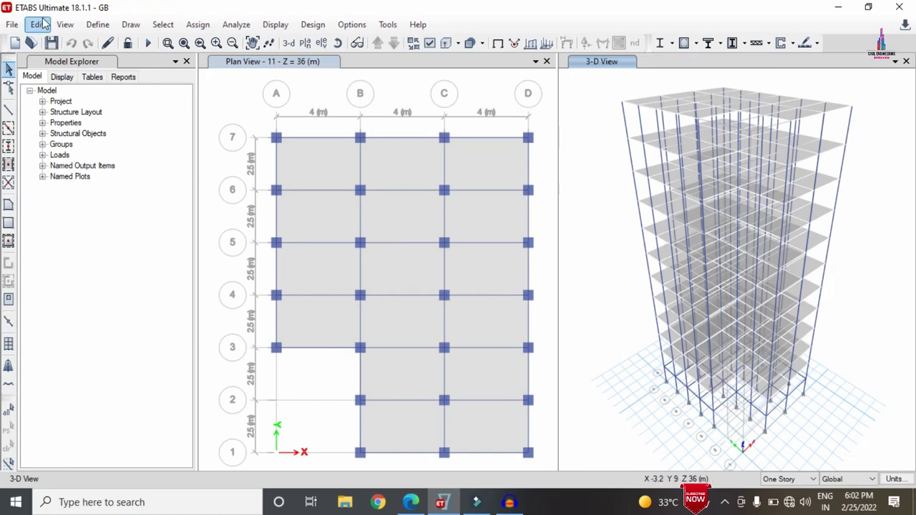
{"action": "mouse_move", "coordinate": [104, 449]}
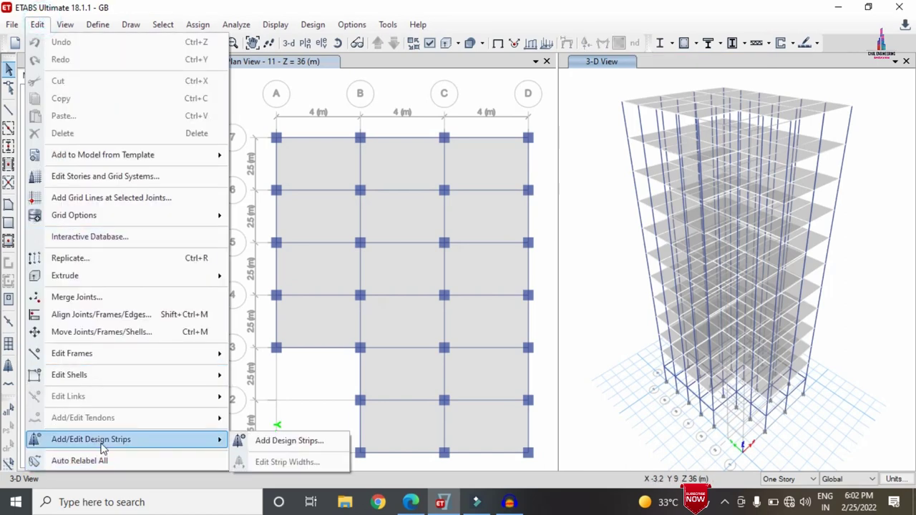
{"action": "left_click", "coordinate": [289, 441]}
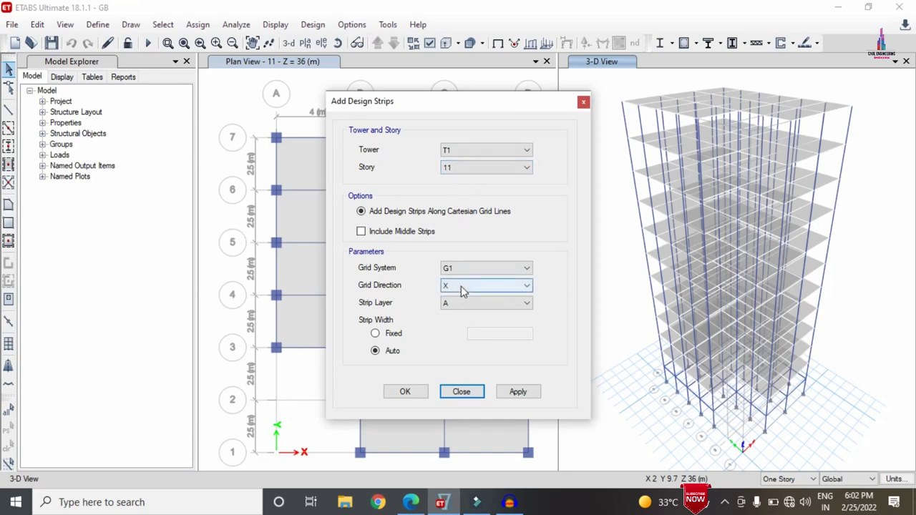
{"action": "left_click", "coordinate": [522, 390]}
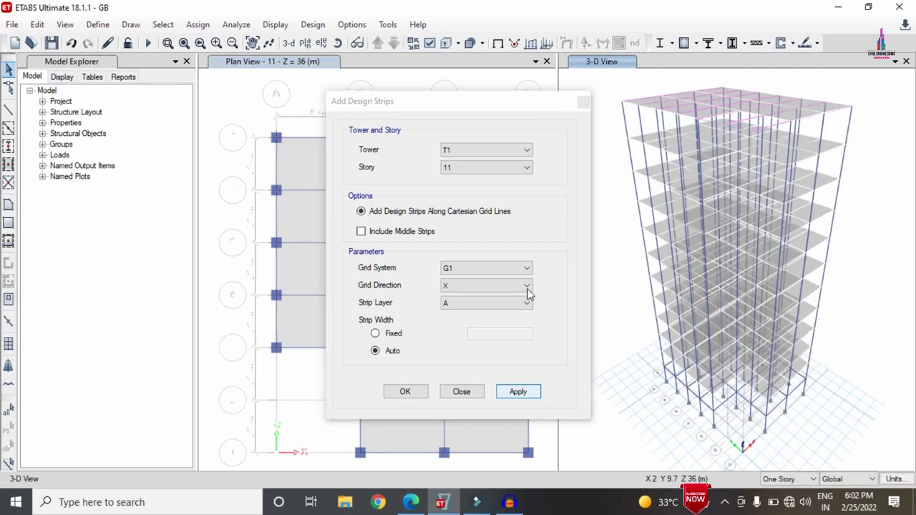
- Add layer B design strips of automatic width along the Y grid direction on story 11
{"action": "left_click", "coordinate": [501, 287]}
{"action": "left_click", "coordinate": [458, 308]}
{"action": "left_click", "coordinate": [501, 302]}
{"action": "left_click", "coordinate": [453, 320]}
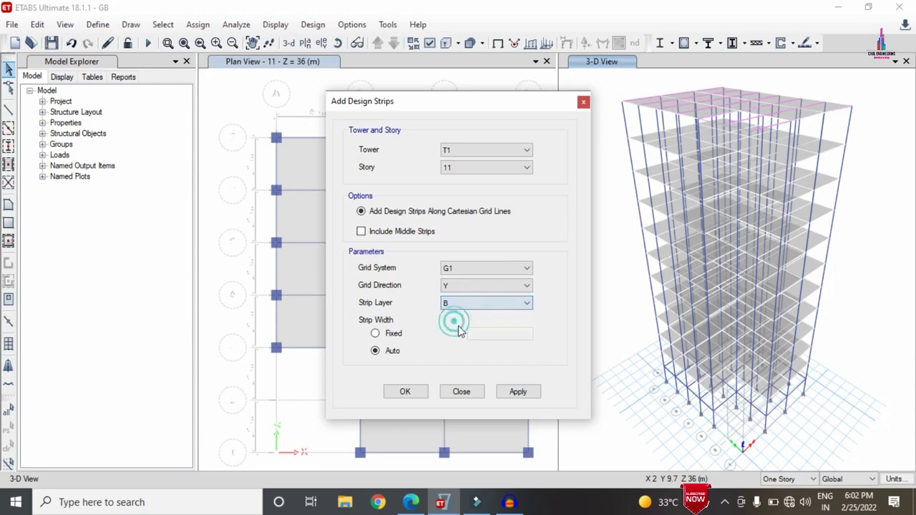
{"action": "left_click", "coordinate": [522, 394]}
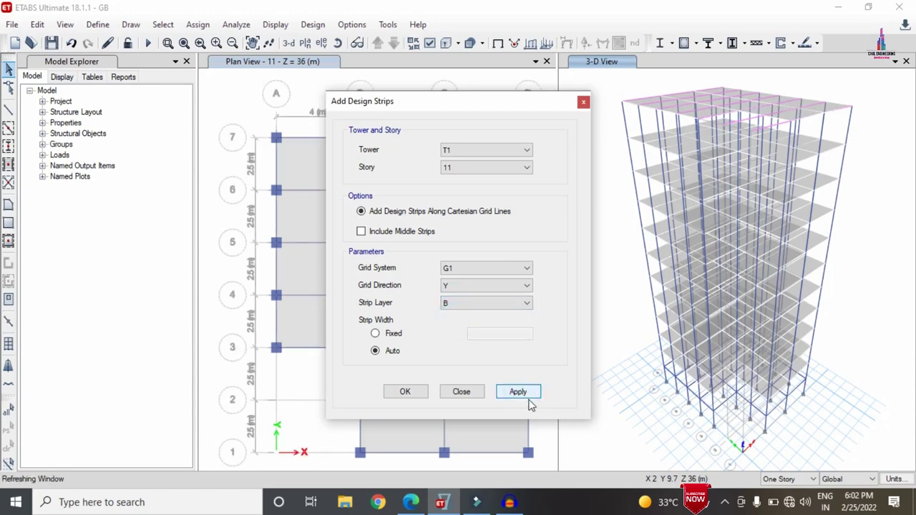
{"action": "left_click", "coordinate": [527, 396]}
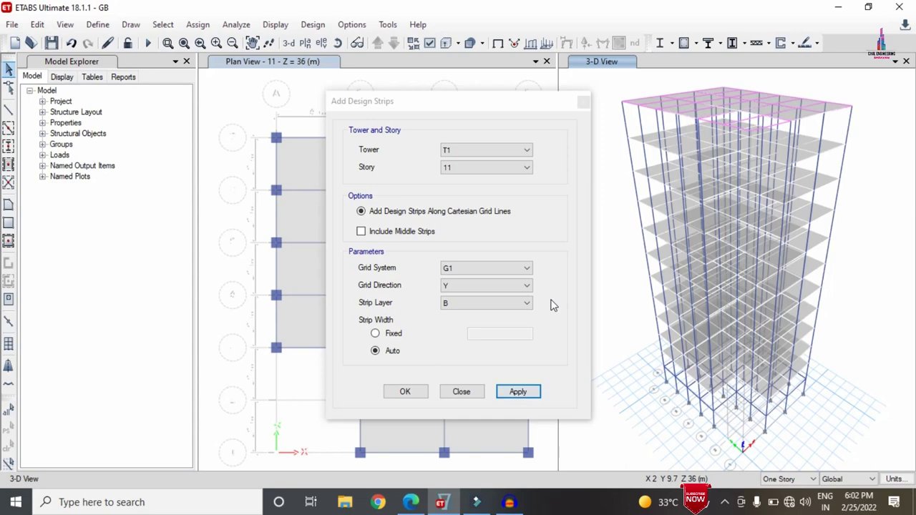
- Add layer A strips in X and layer B strips in Y on the remaining stories down to story 1
{"action": "left_click", "coordinate": [517, 390]}
{"action": "left_click", "coordinate": [527, 285]}
{"action": "left_click", "coordinate": [522, 294]}
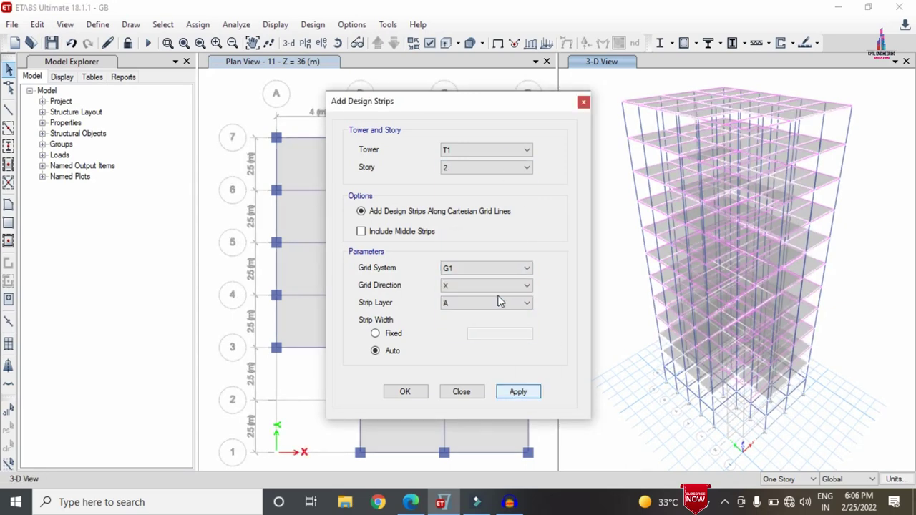
{"action": "left_click", "coordinate": [517, 391]}
{"action": "left_click", "coordinate": [411, 393]}
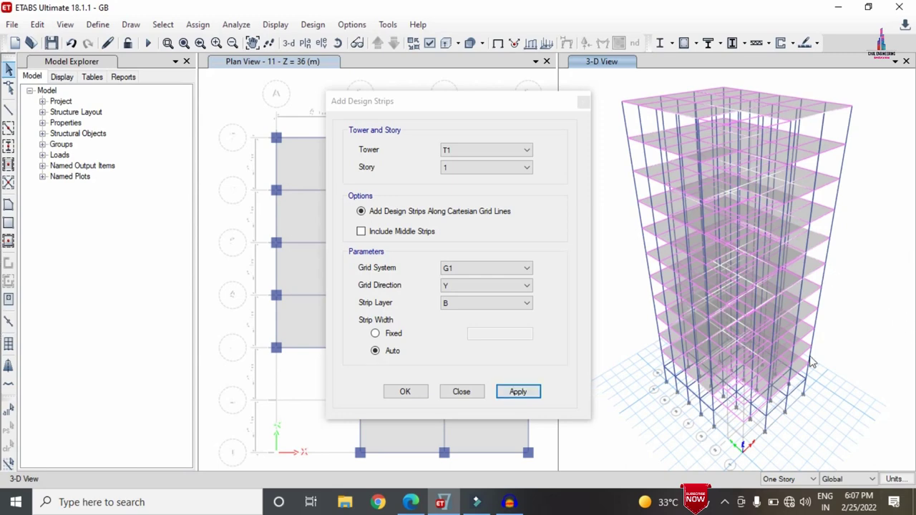
{"action": "left_click", "coordinate": [403, 398]}
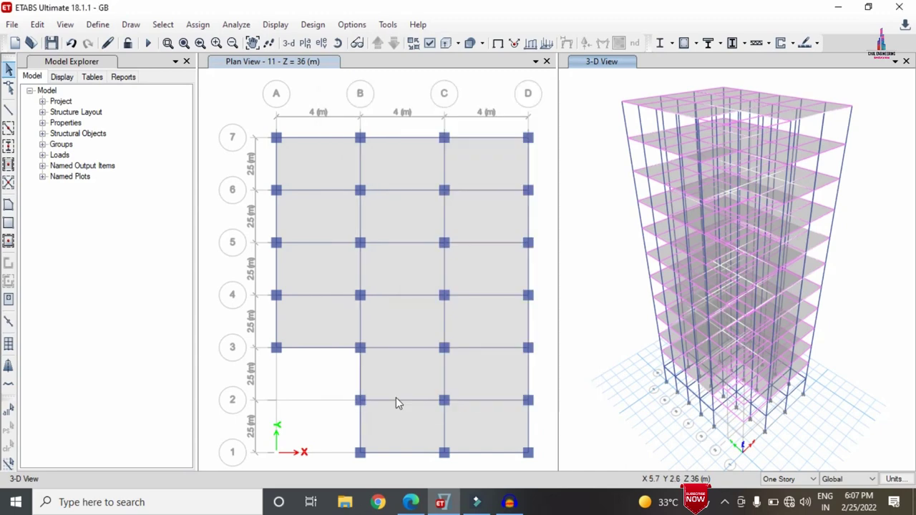
- Rerun the analysis of all load cases on the model with its design strips
{"action": "left_click", "coordinate": [237, 24]}
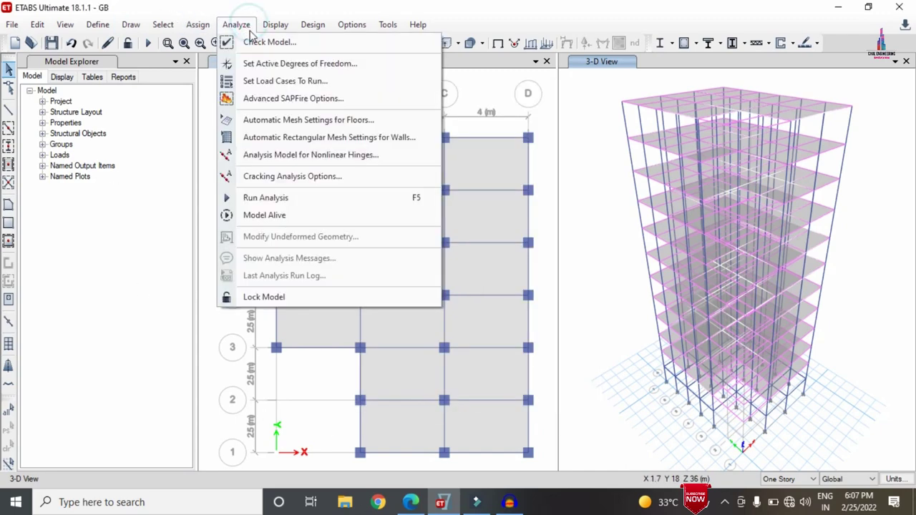
{"action": "left_click", "coordinate": [273, 82]}
{"action": "left_click", "coordinate": [665, 360]}
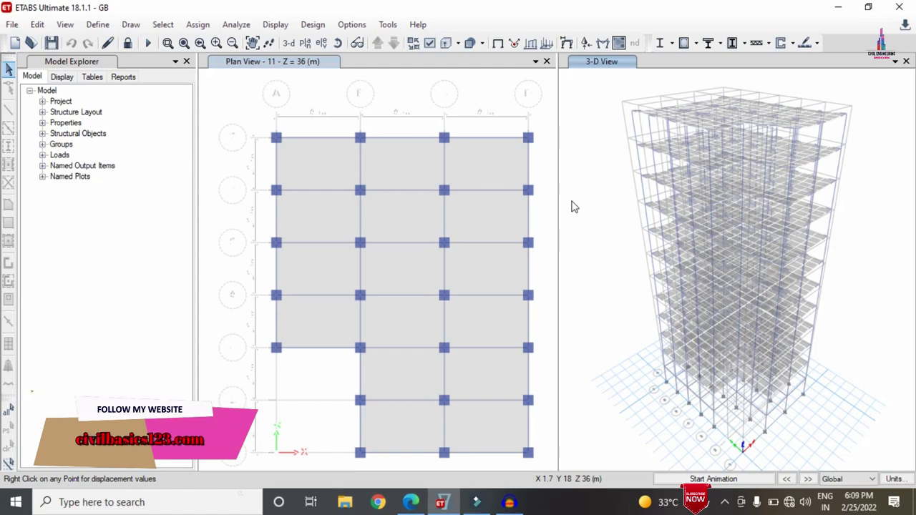
{"action": "mouse_move", "coordinate": [764, 218]}
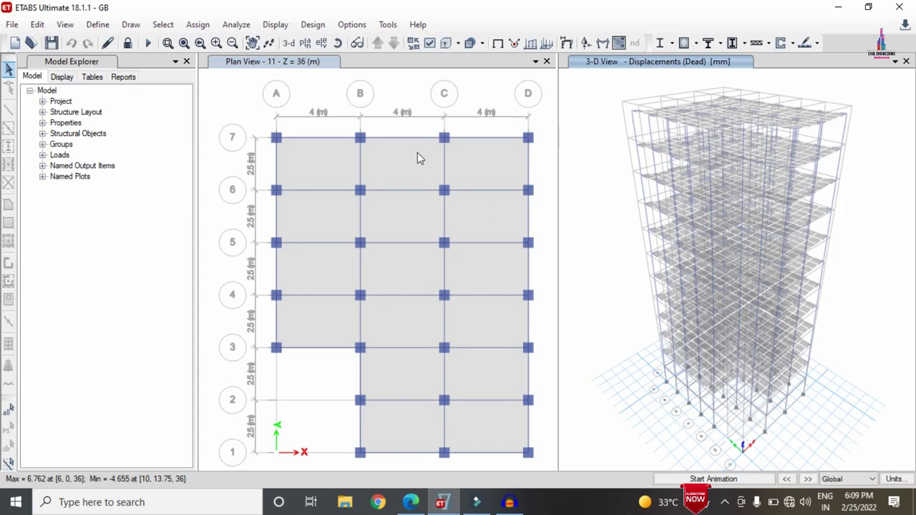
- Review the concrete frame design preferences and accept IS 456:2000 as the design code
{"action": "left_click", "coordinate": [313, 25]}
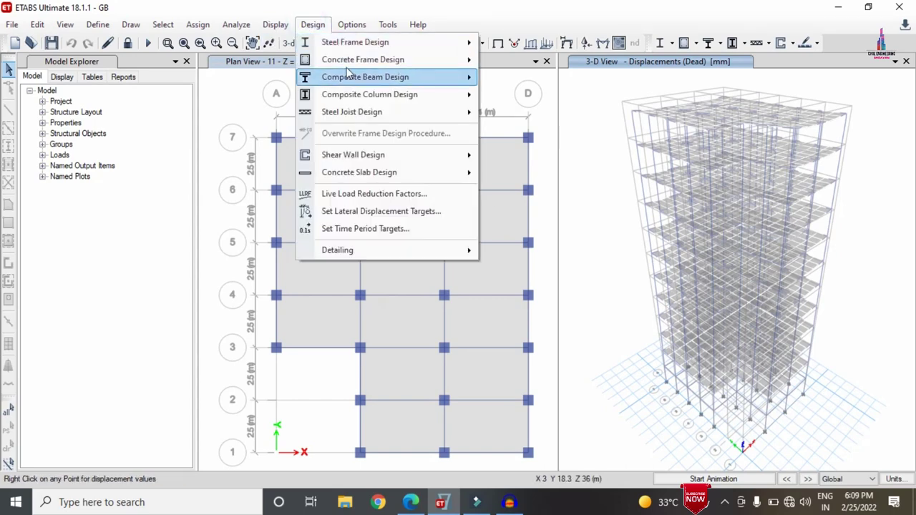
{"action": "mouse_move", "coordinate": [358, 59]}
{"action": "left_click", "coordinate": [597, 66]}
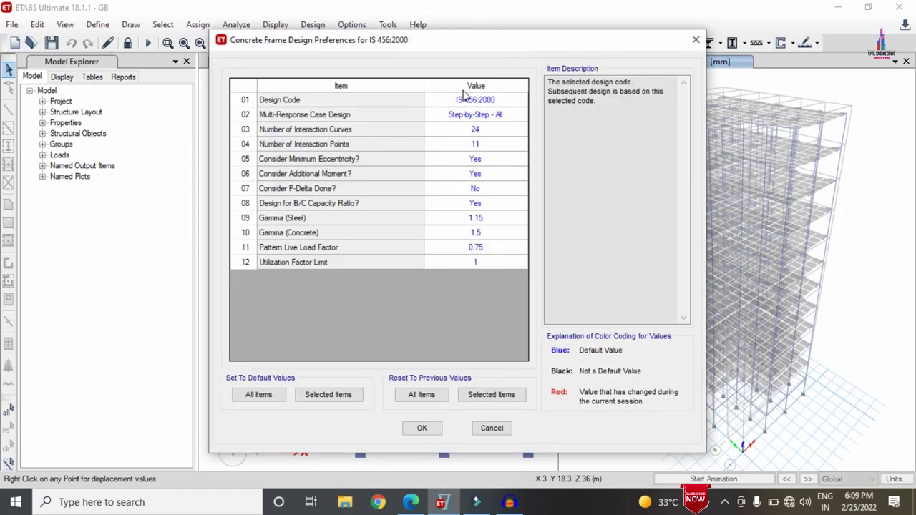
{"action": "left_click", "coordinate": [427, 429]}
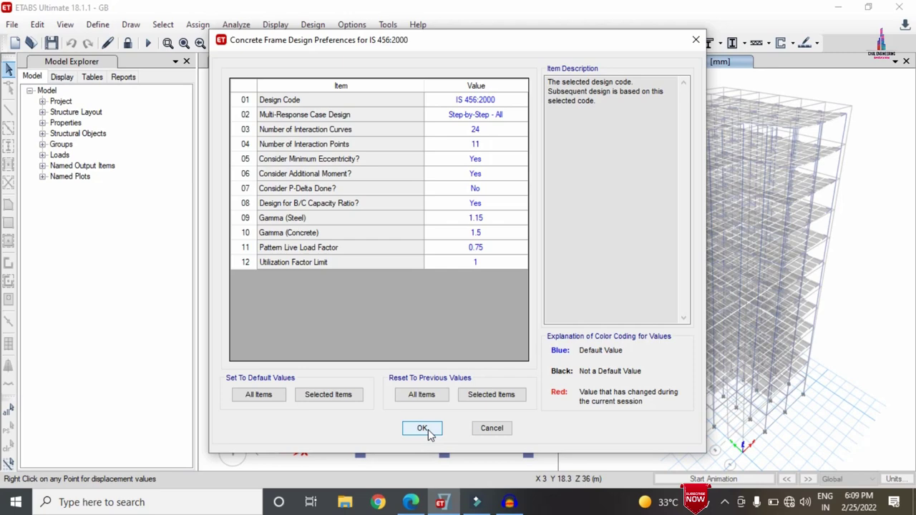
- Close the accepted frame design preferences and run the concrete frame design check on the building
{"action": "left_click", "coordinate": [427, 430]}
{"action": "left_click", "coordinate": [313, 25]}
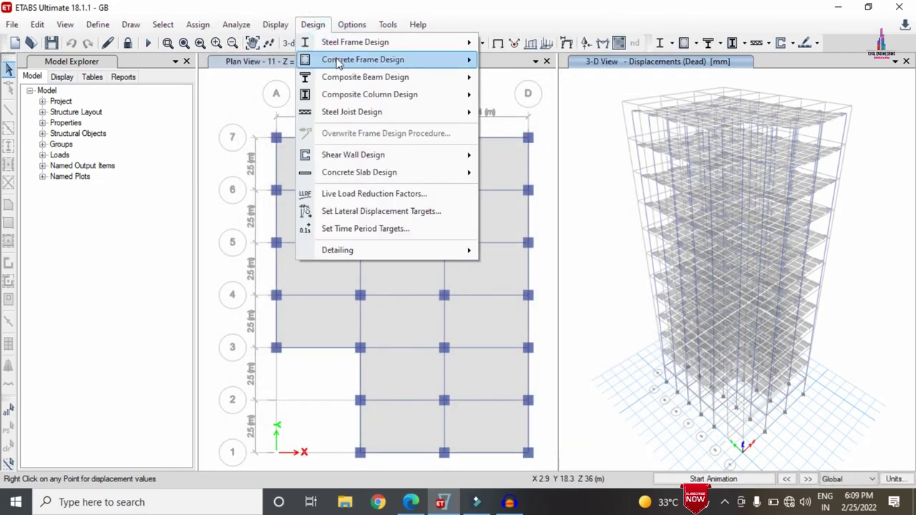
{"action": "mouse_move", "coordinate": [339, 63]}
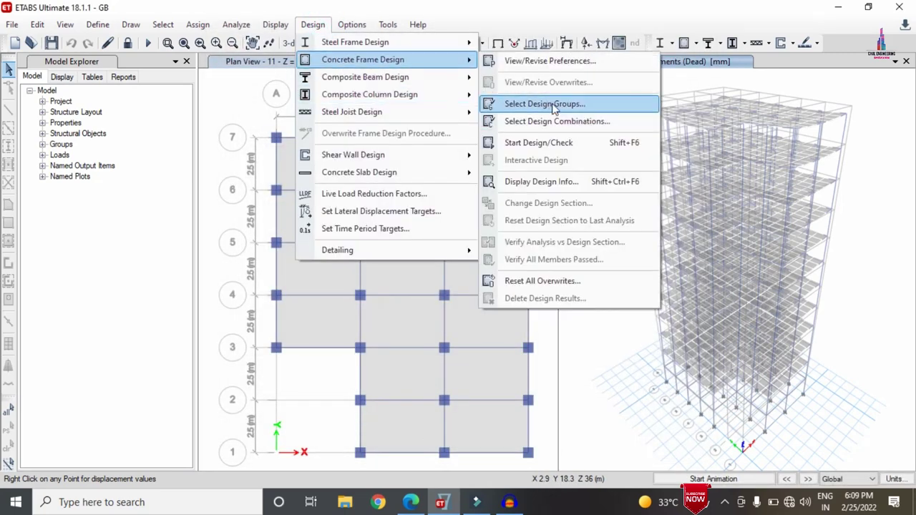
{"action": "left_click", "coordinate": [556, 142]}
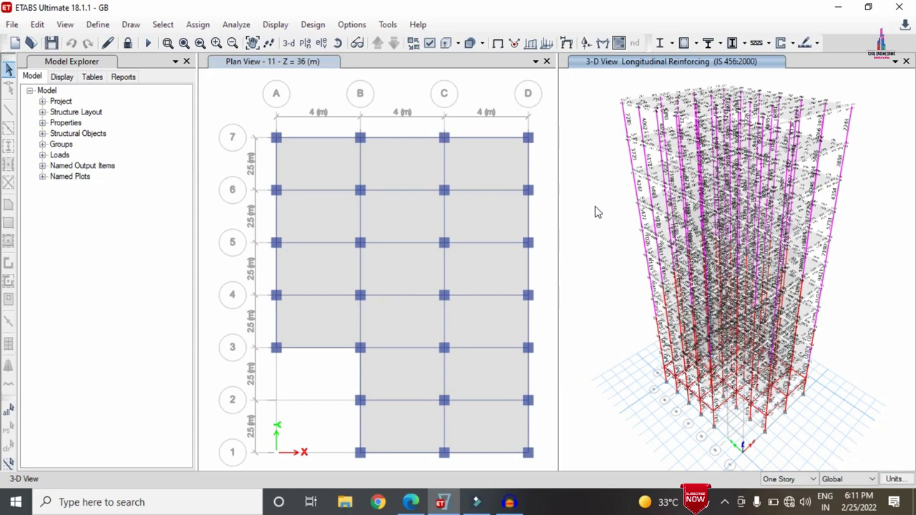
- Review the concrete slab design preferences and accept IS 456:2000 as the design code
{"action": "left_click", "coordinate": [817, 43]}
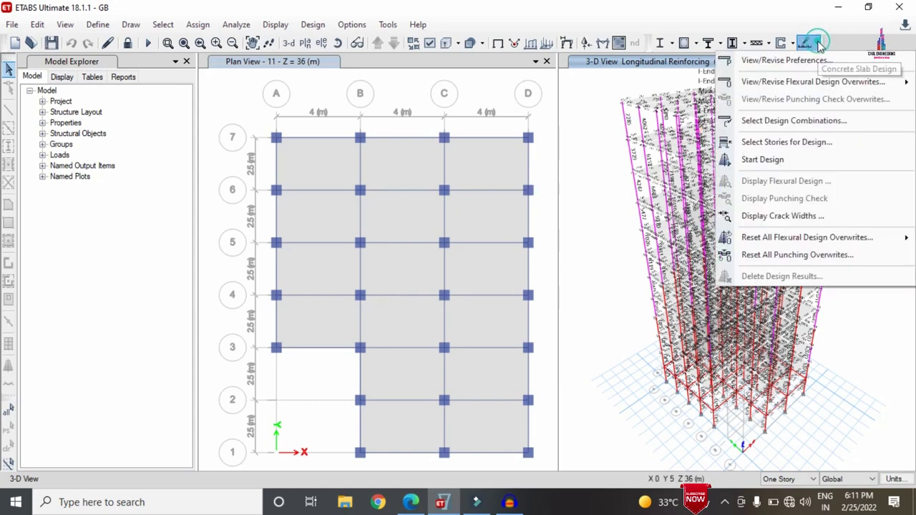
{"action": "left_click", "coordinate": [809, 63]}
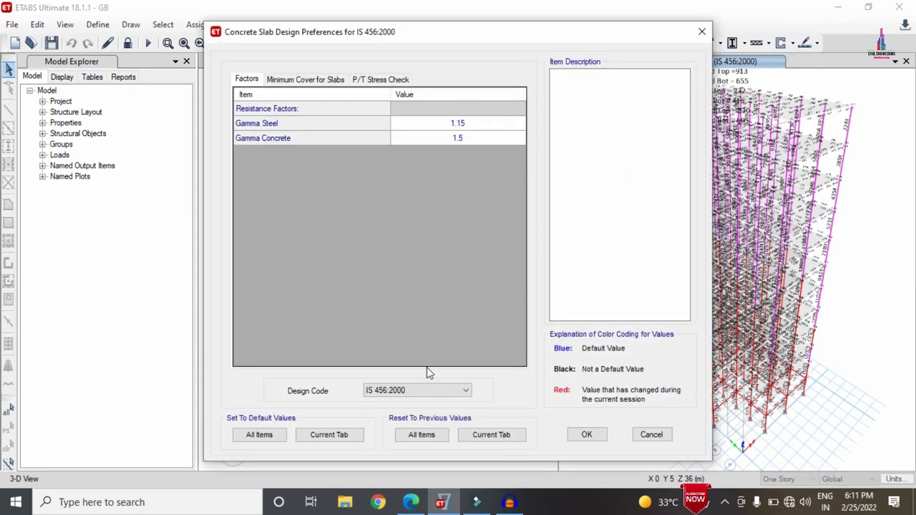
{"action": "left_click", "coordinate": [586, 434]}
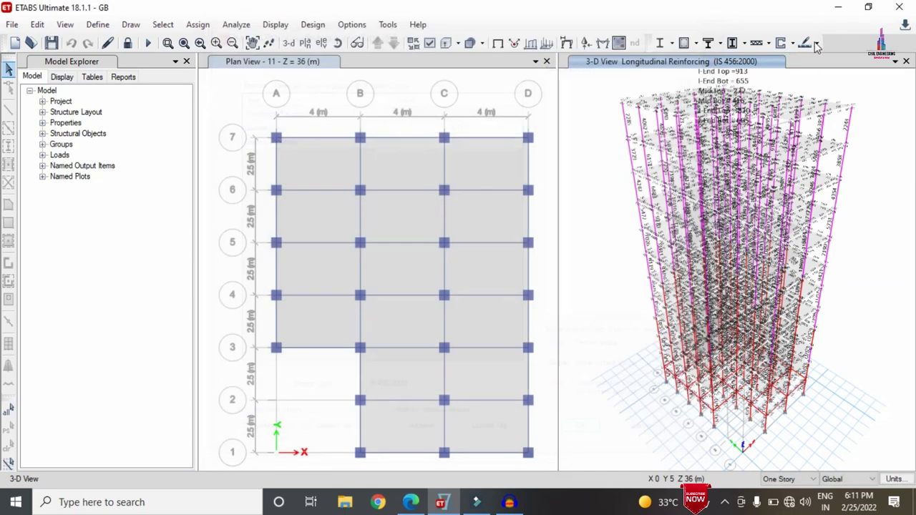
- Select stories 11 down to 1 for concrete slab design and run the slab strip design
{"action": "left_click", "coordinate": [817, 44]}
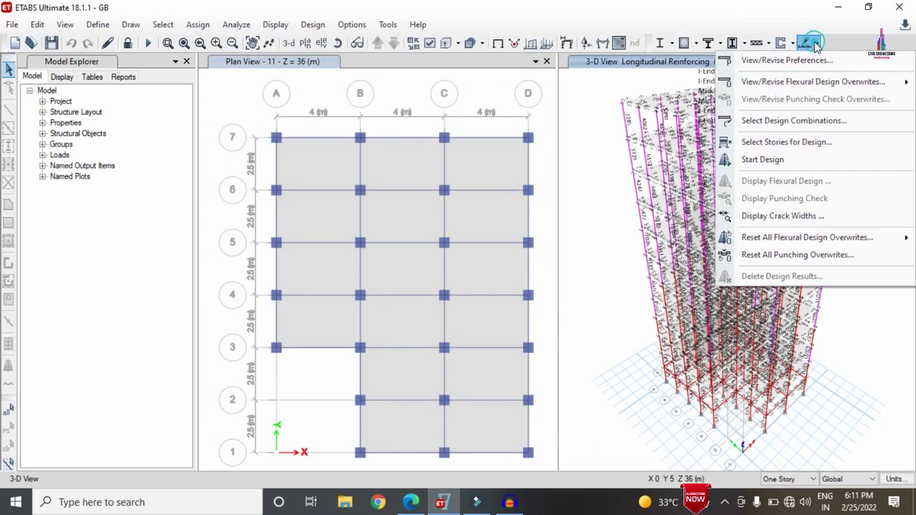
{"action": "left_click", "coordinate": [772, 142]}
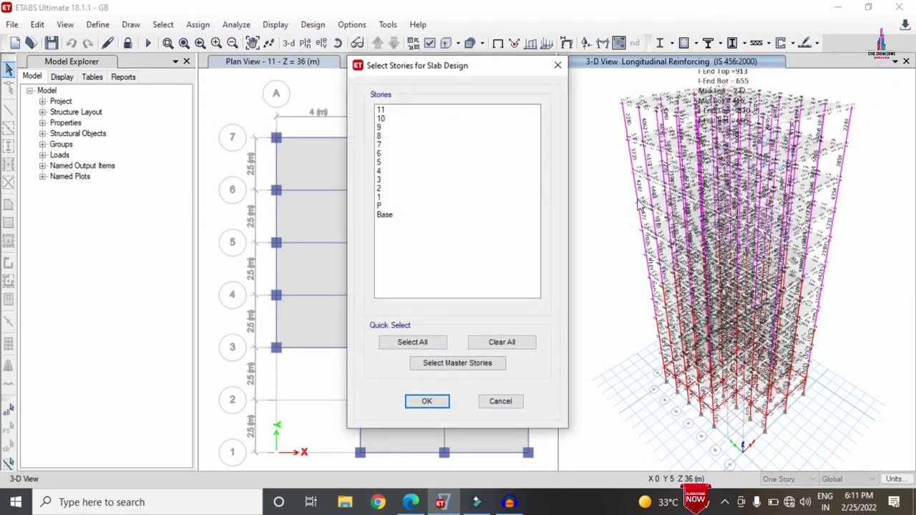
{"action": "left_click", "coordinate": [380, 111]}
{"action": "left_click_drag", "start_coordinate": [380, 117], "coordinate": [398, 200]}
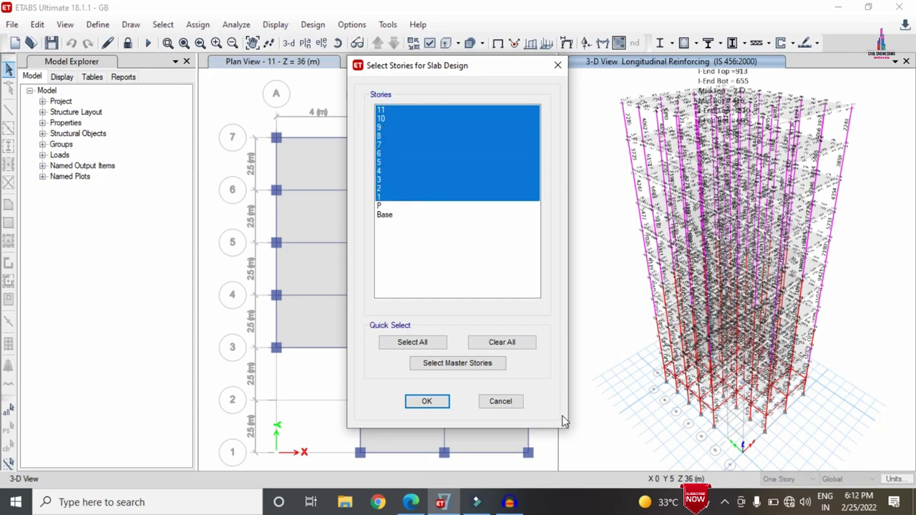
{"action": "left_click", "coordinate": [427, 401]}
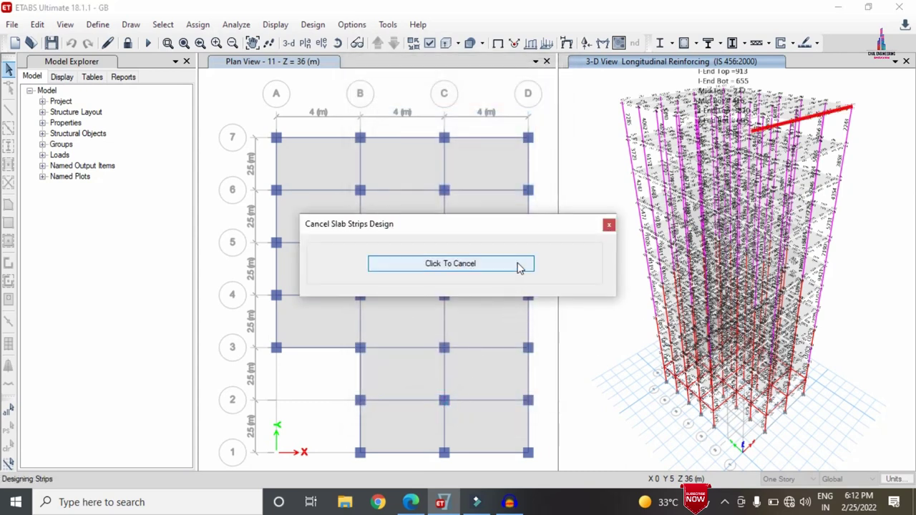
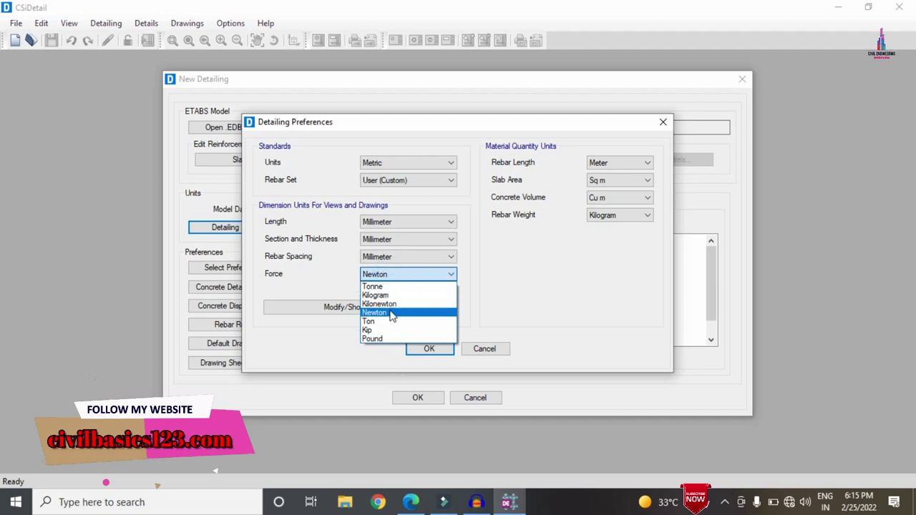
- Set the detailing units to Kilonewton for force and Ton for rebar weight, and accept them
{"action": "left_click", "coordinate": [390, 303]}
{"action": "left_click", "coordinate": [604, 215]}
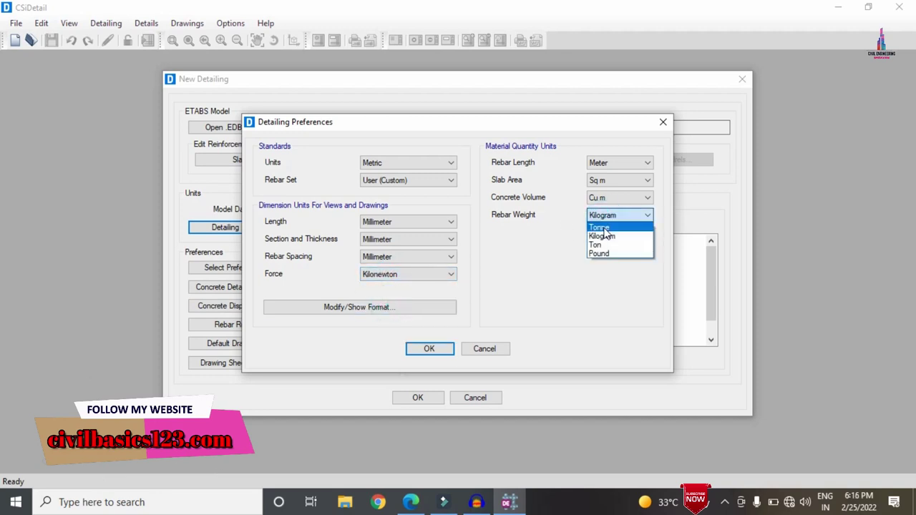
{"action": "left_click", "coordinate": [608, 245]}
{"action": "left_click", "coordinate": [442, 347]}
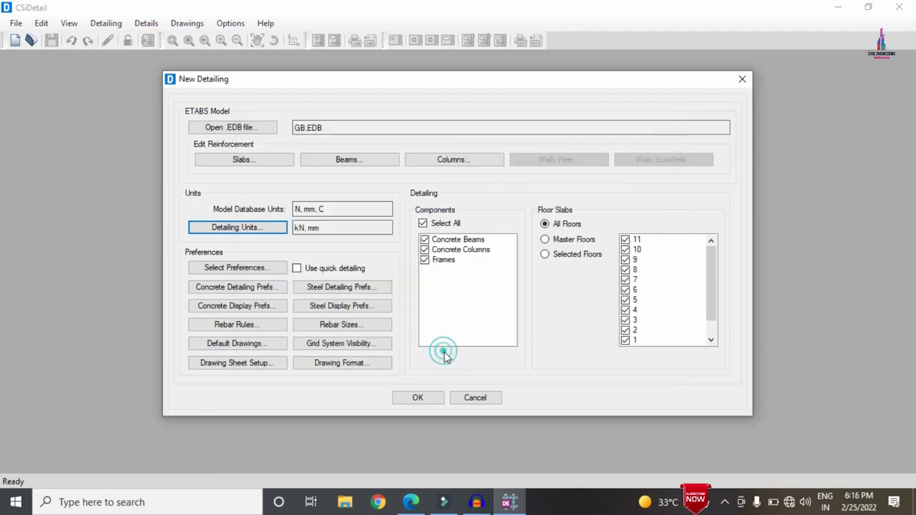
- Use the IS 456:2000 standard preferences for the new detailing
{"action": "left_click", "coordinate": [243, 268]}
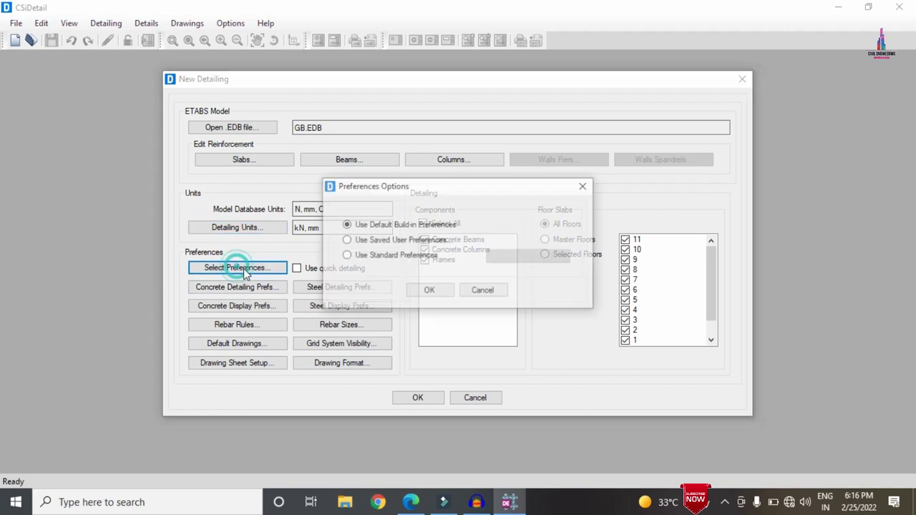
{"action": "left_click", "coordinate": [347, 256]}
{"action": "left_click", "coordinate": [538, 257]}
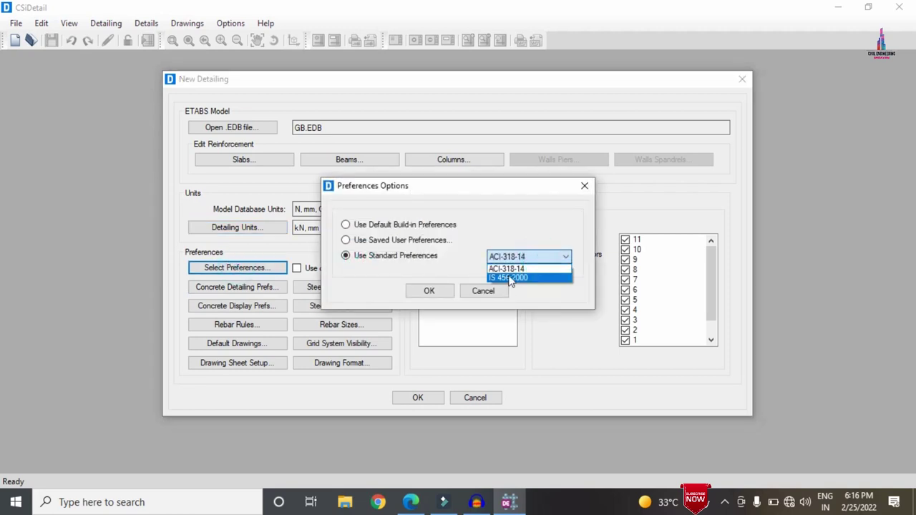
{"action": "left_click", "coordinate": [508, 271]}
{"action": "left_click", "coordinate": [429, 291]}
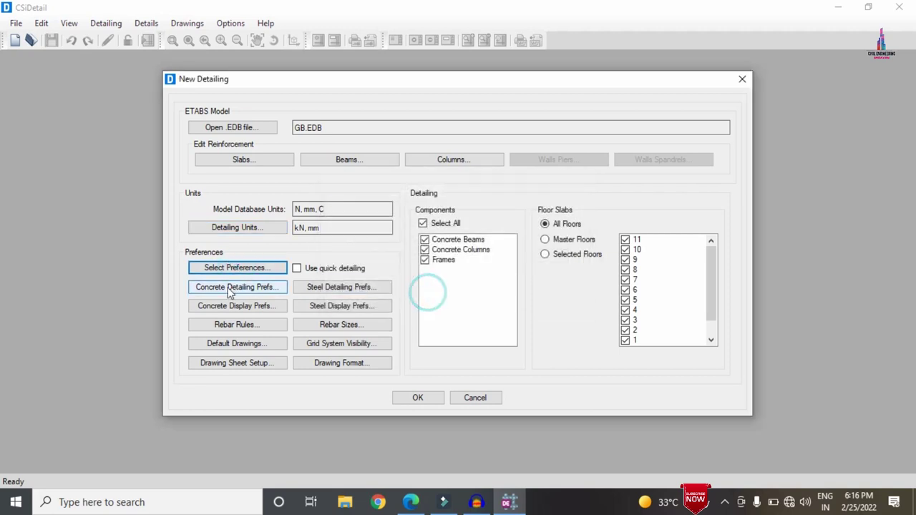
- In the slab rebar selection rules, set the minimum spacing of bars to 120 mm
{"action": "left_click", "coordinate": [229, 323]}
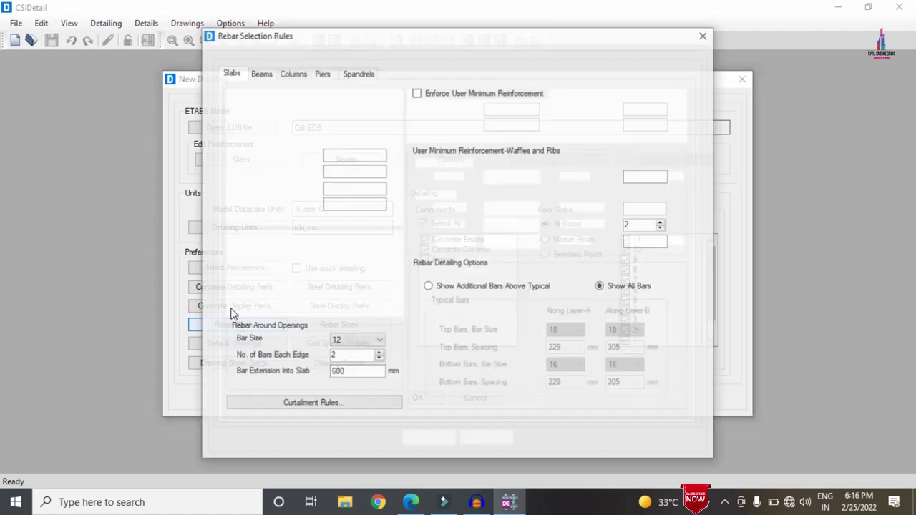
{"action": "double_click", "coordinate": [337, 170]}
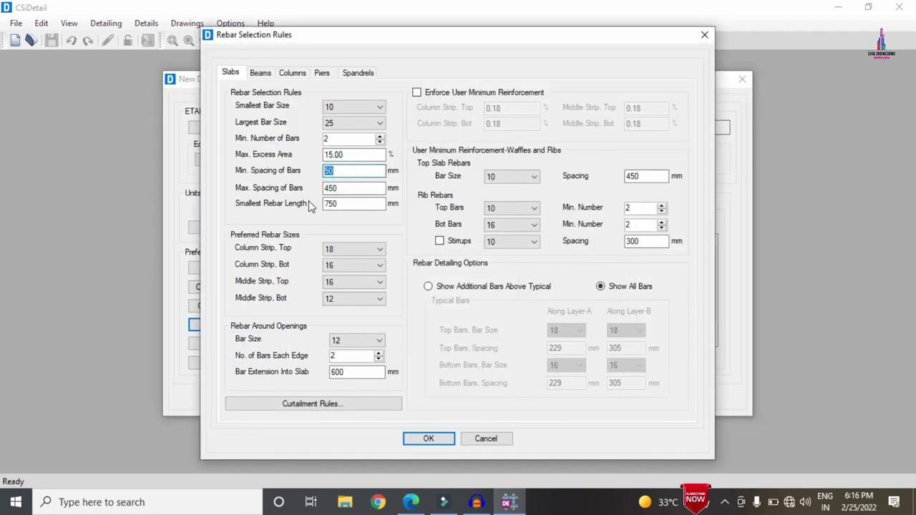
{"action": "type", "text": "12"}
{"action": "key", "text": "Tab"}
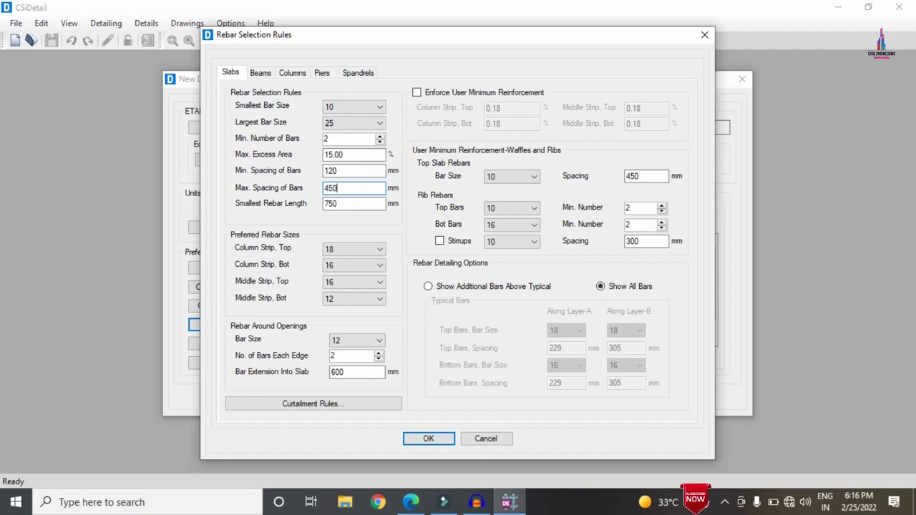
- In the beam rebar rules, set the minimum stirrup spacing to 120 mm for zones A, B and C
{"action": "left_click", "coordinate": [261, 73]}
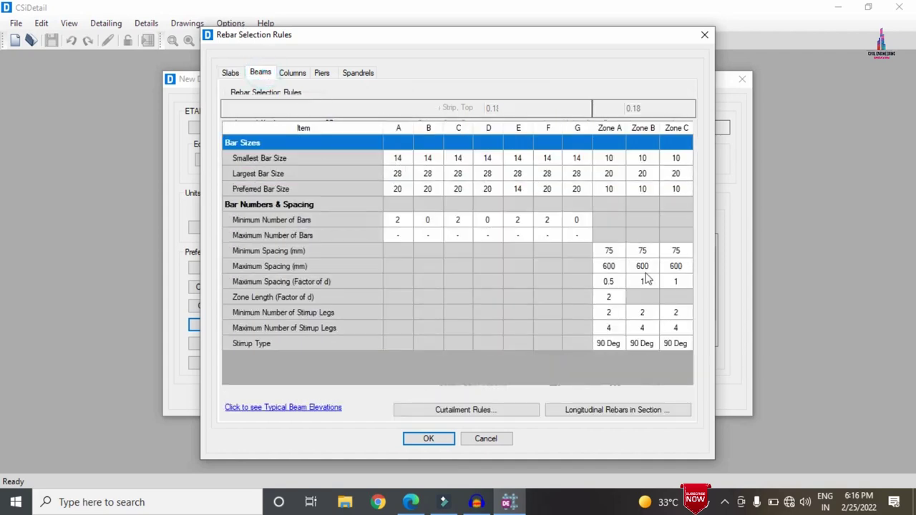
{"action": "left_click", "coordinate": [612, 252]}
{"action": "left_click", "coordinate": [612, 251]}
{"action": "type", "text": "1"}
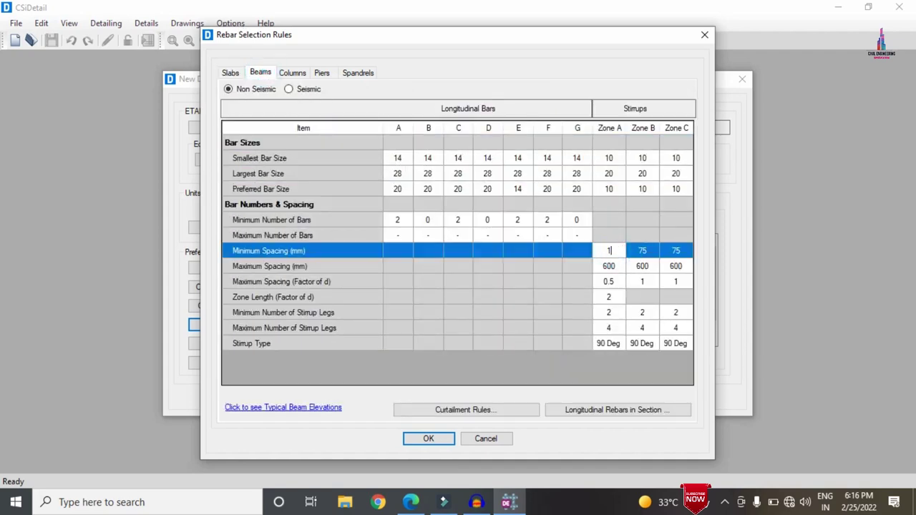
{"action": "type", "text": "20"}
{"action": "key", "text": "Tab"}
{"action": "type", "text": "120"}
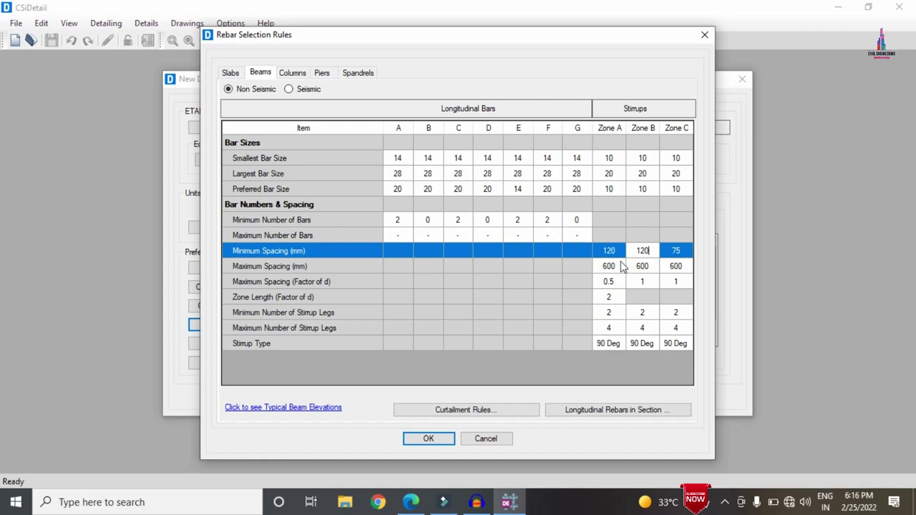
{"action": "key", "text": "Tab"}
{"action": "type", "text": "120"}
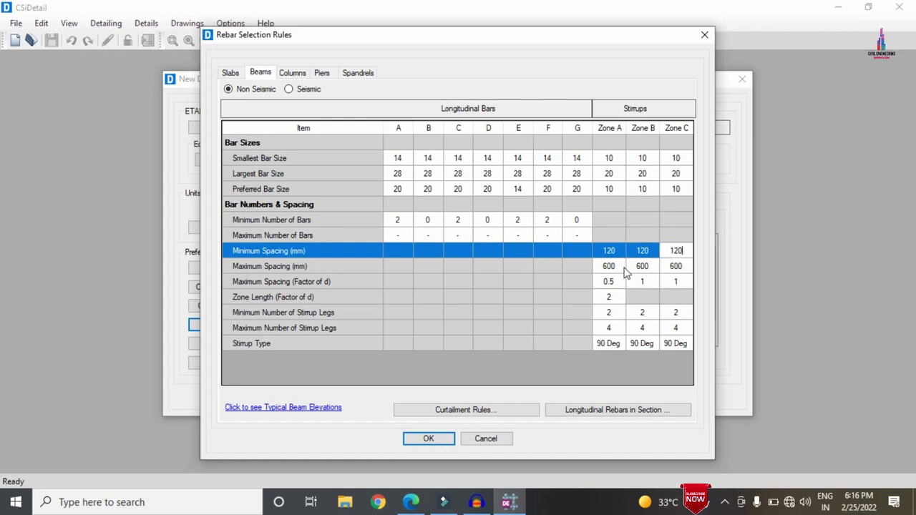
- Set the beams' maximum stirrup spacing to 450 mm for zones A, B and C
{"action": "left_click", "coordinate": [618, 265]}
{"action": "left_click", "coordinate": [617, 265]}
{"action": "type", "text": "5"}
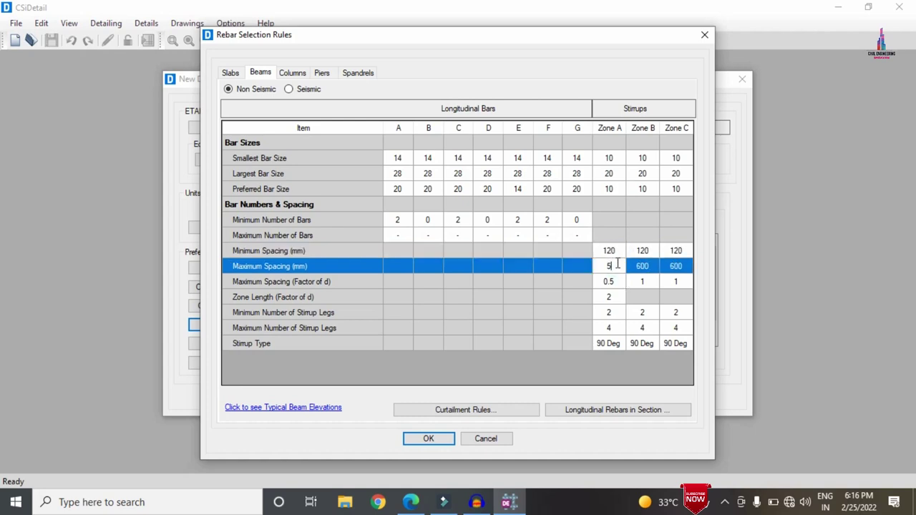
{"action": "type", "text": "0"}
{"action": "double_click", "coordinate": [597, 267]}
{"action": "type", "text": "450"}
{"action": "left_click", "coordinate": [642, 265]}
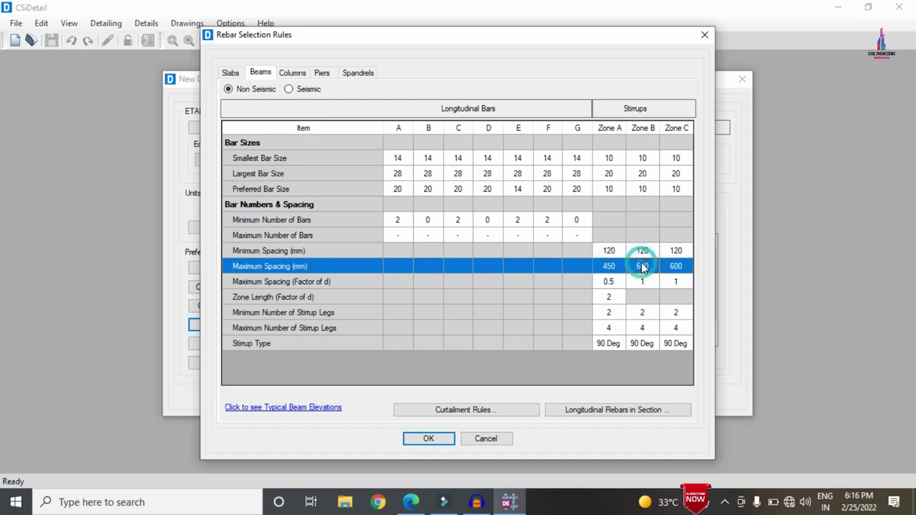
{"action": "type", "text": "450"}
{"action": "left_click", "coordinate": [673, 270]}
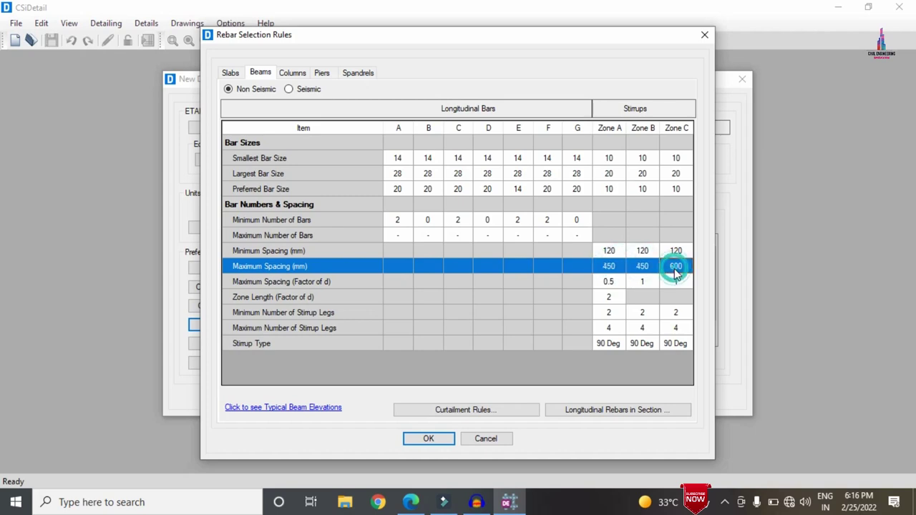
{"action": "type", "text": "450"}
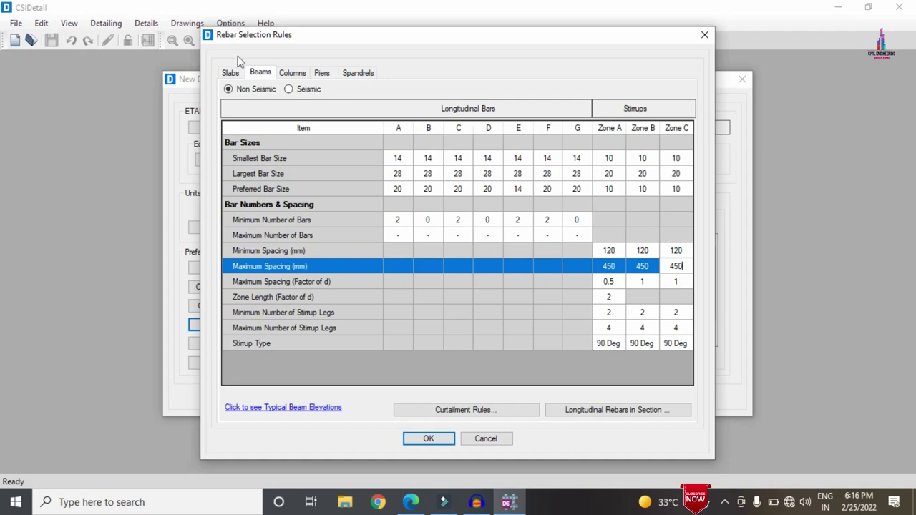
- Set the column tie spacing to a minimum of 120 mm and a maximum of 450 mm, and accept the rebar rules
{"action": "left_click", "coordinate": [291, 72]}
{"action": "left_click", "coordinate": [614, 270]}
{"action": "left_click", "coordinate": [614, 270]}
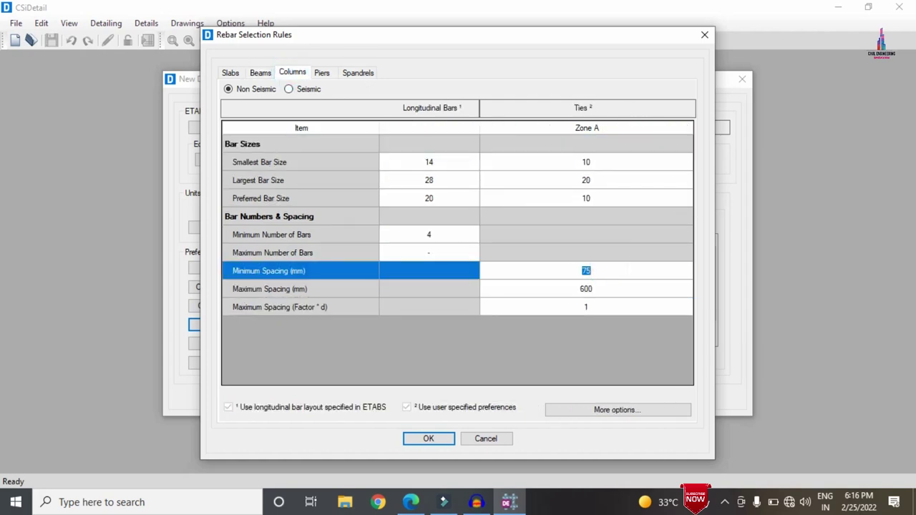
{"action": "left_click", "coordinate": [608, 291]}
{"action": "left_click", "coordinate": [608, 290]}
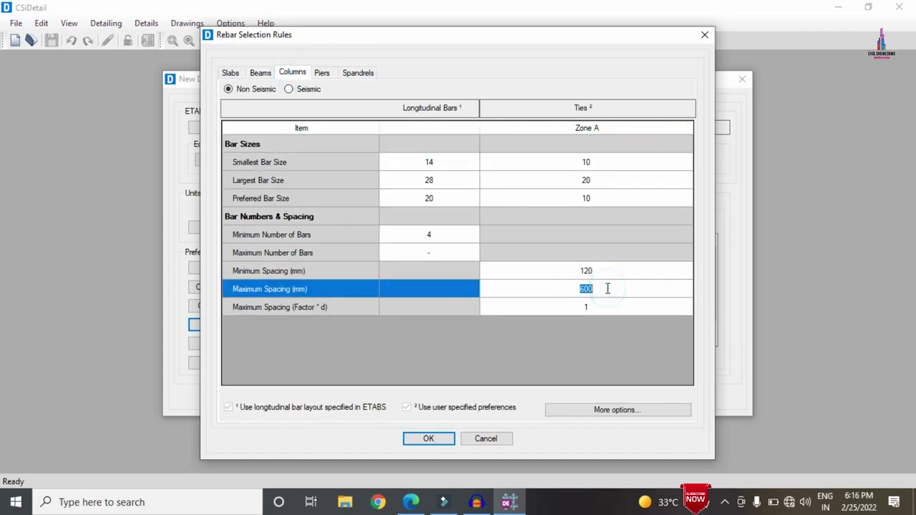
{"action": "type", "text": "450"}
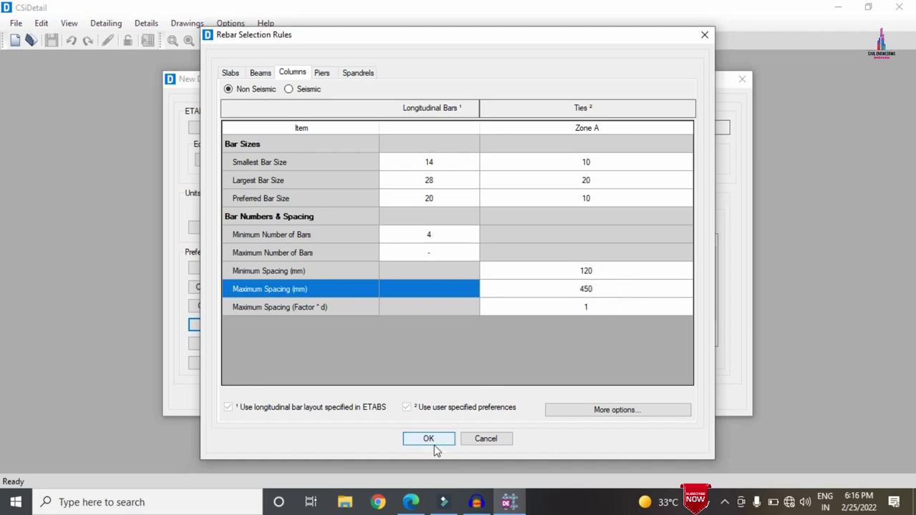
{"action": "left_click", "coordinate": [429, 438]}
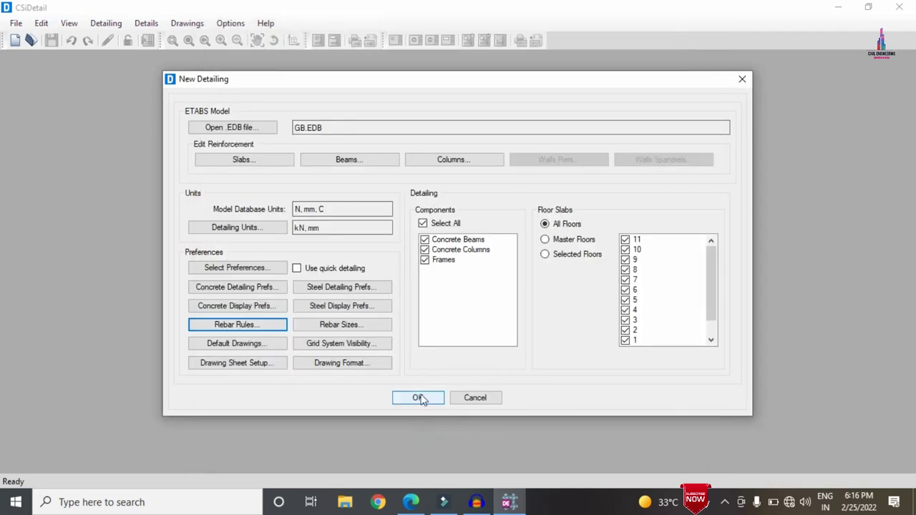
- Generate the detailing for all floors and components, and view story 11's overall, top and bottom slab rebar plans
{"action": "left_click", "coordinate": [419, 398]}
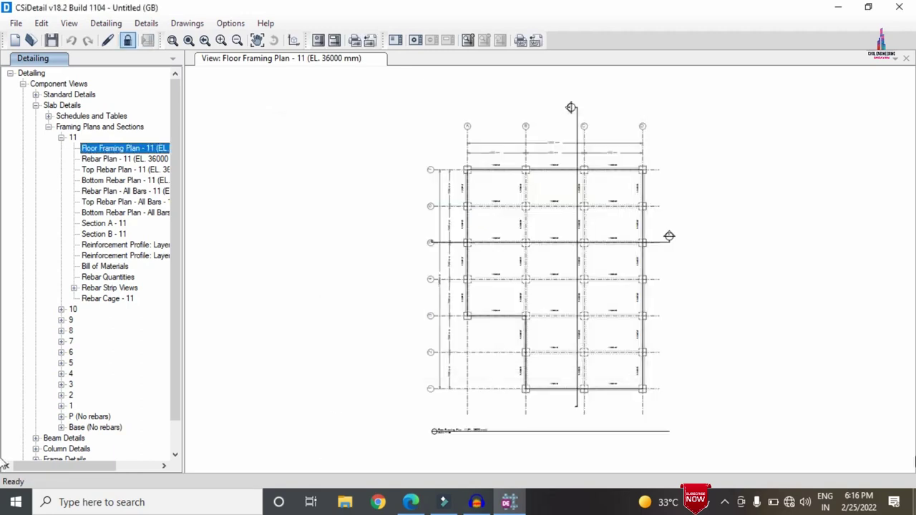
{"action": "left_click", "coordinate": [103, 159]}
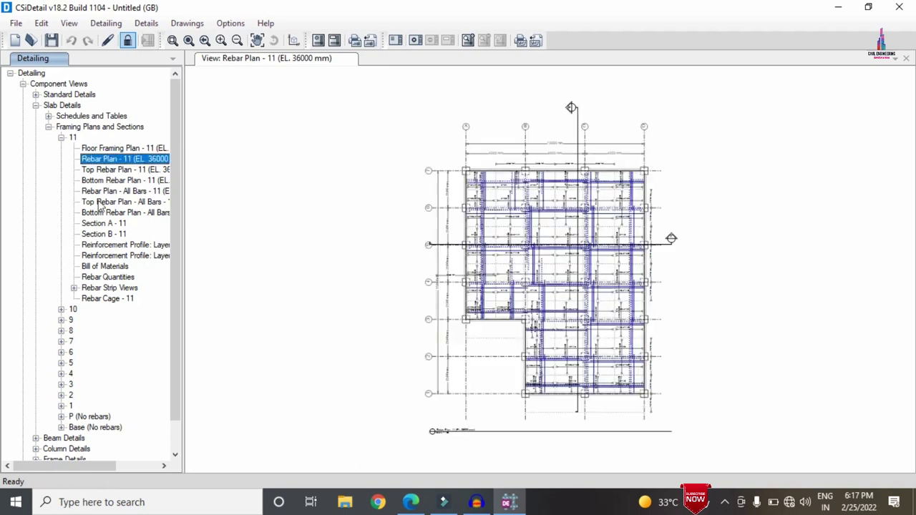
{"action": "left_click", "coordinate": [119, 170]}
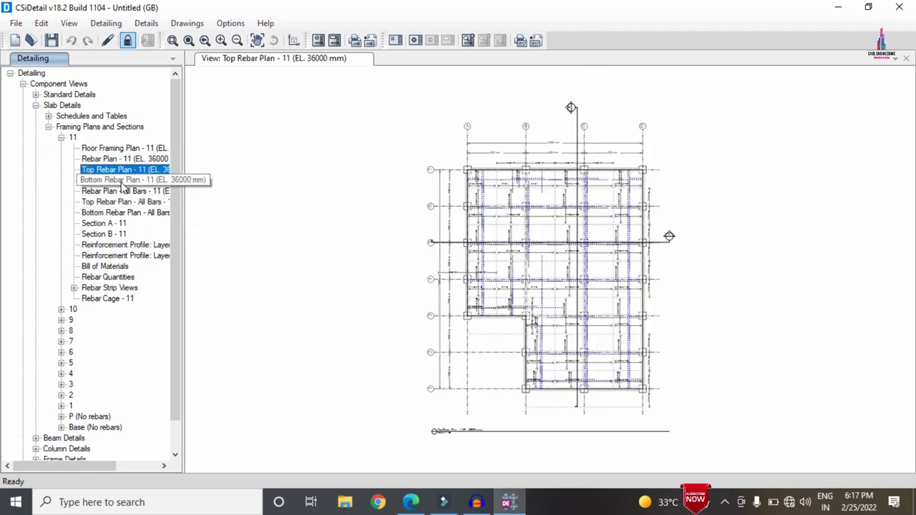
{"action": "left_click", "coordinate": [119, 181]}
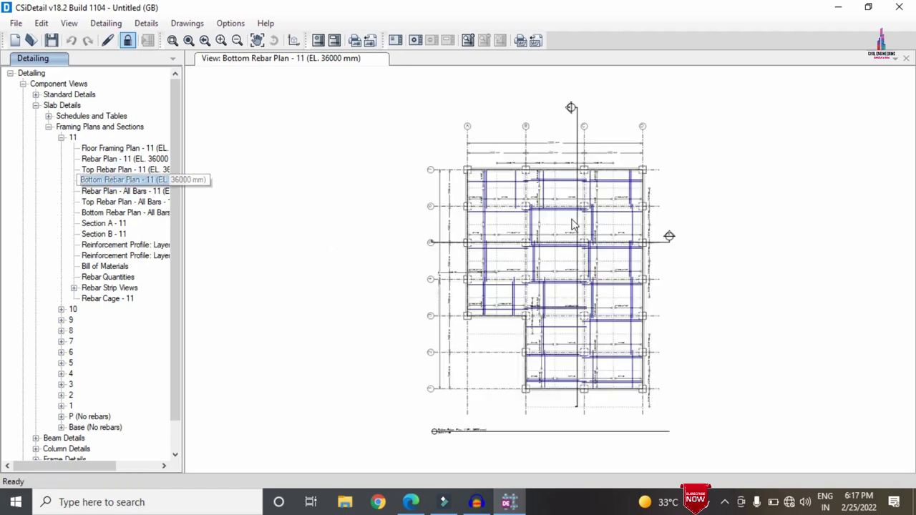
- View story 11's slab rebar plan with all bars, and inspect the bar arrangement at the slab edge in Section A
{"action": "left_click", "coordinate": [113, 192]}
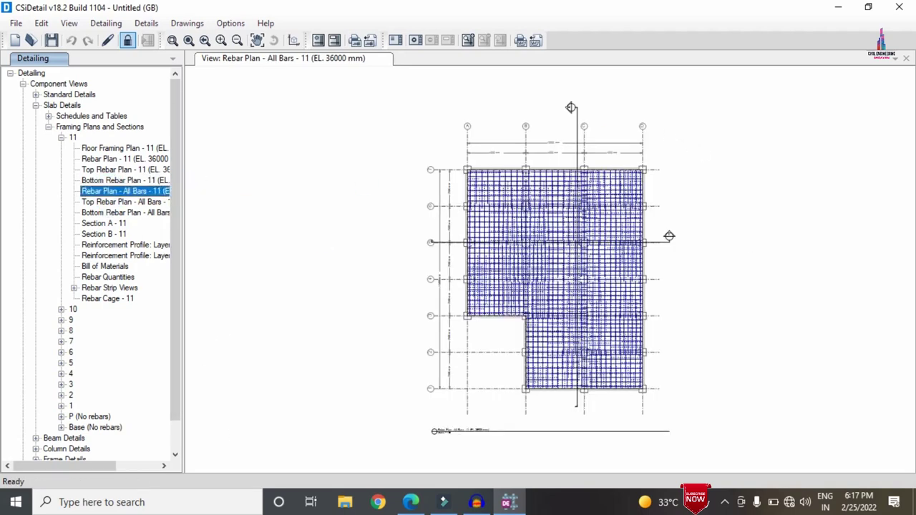
{"action": "left_click", "coordinate": [110, 224]}
{"action": "scroll", "coordinate": [293, 301], "scroll_direction": "up", "scroll_amount": 6}
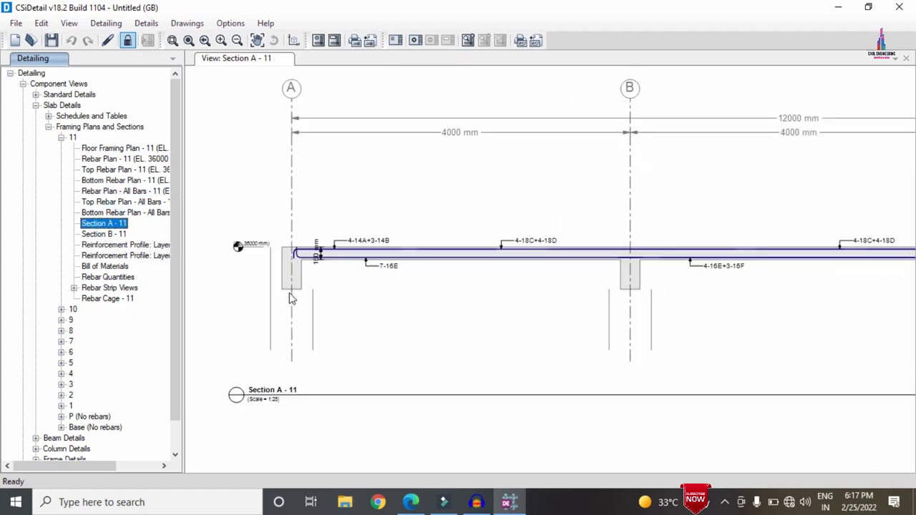
{"action": "scroll", "coordinate": [320, 247], "scroll_direction": "up", "scroll_amount": 1}
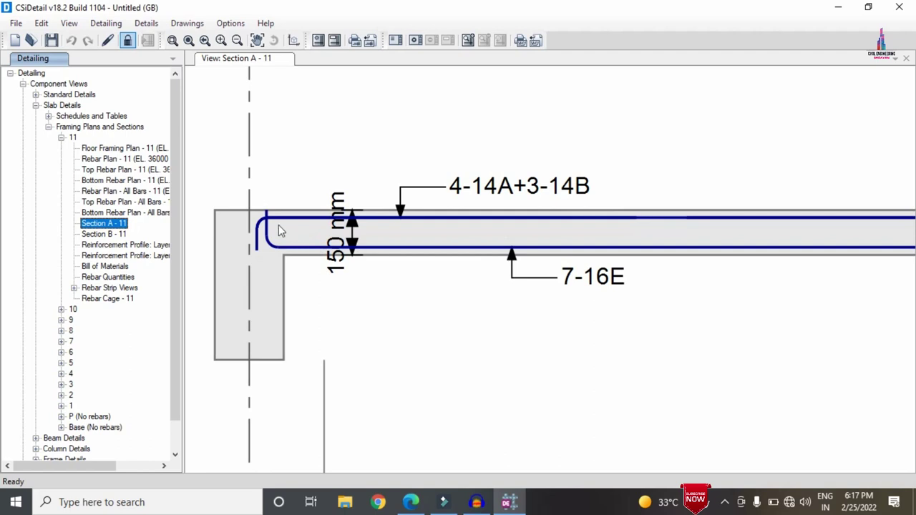
{"action": "scroll", "coordinate": [303, 229], "scroll_direction": "down", "scroll_amount": 1}
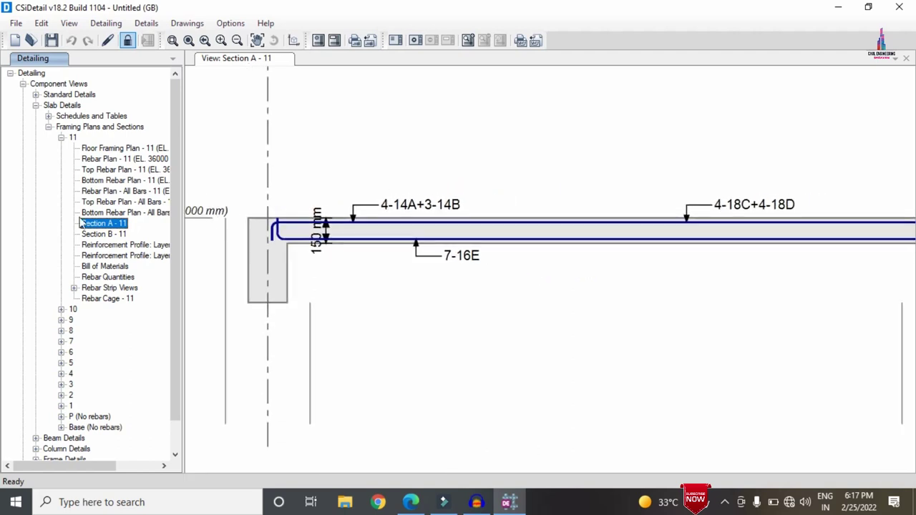
- Review story 11's slab Section B, Layer-A reinforcement profile and bill of materials
{"action": "left_click", "coordinate": [96, 234]}
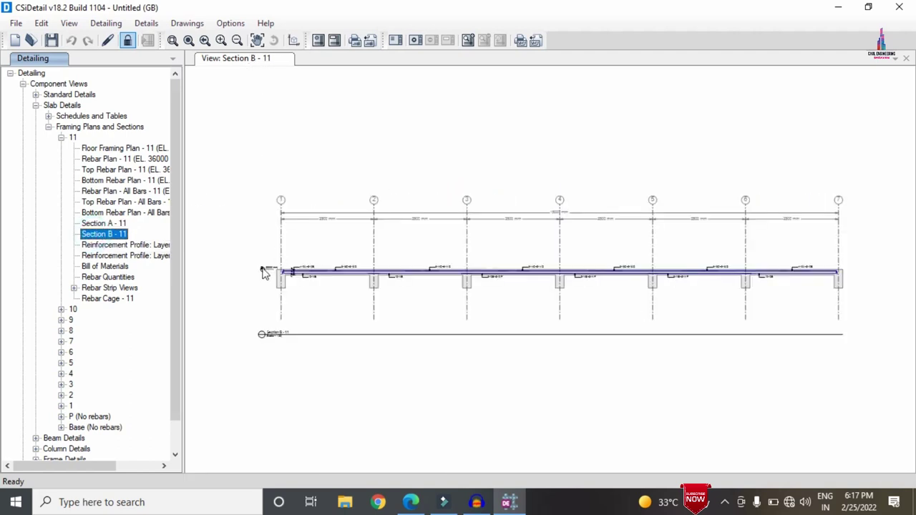
{"action": "left_click", "coordinate": [104, 245]}
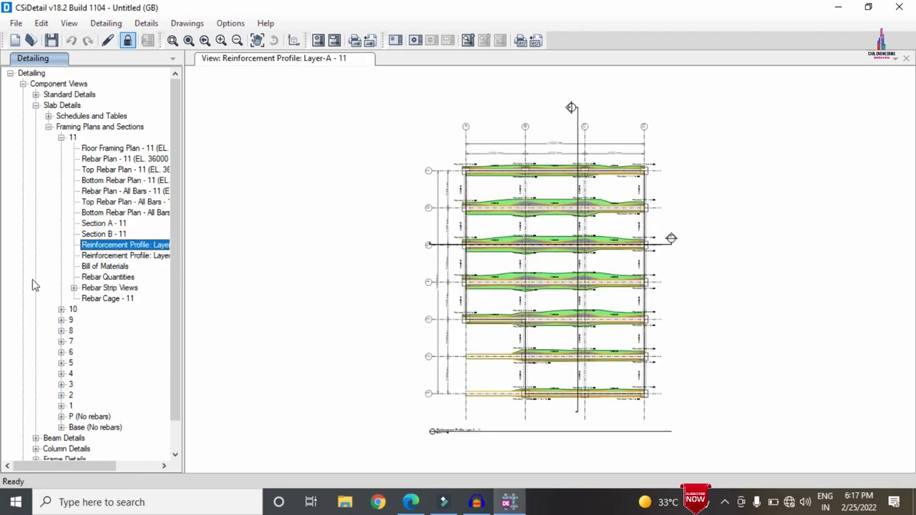
{"action": "left_click", "coordinate": [105, 267]}
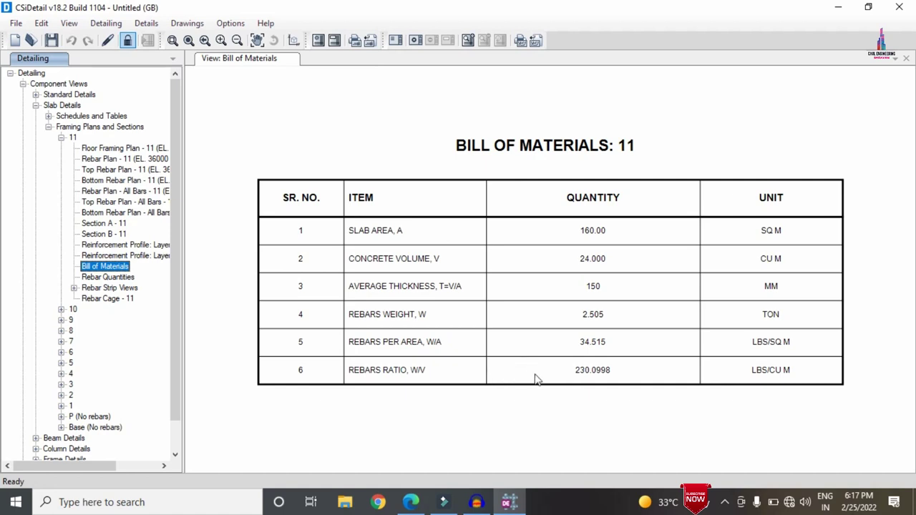
- Inspect story 11's 3D slab rebar cage, examining the hooked bar ends along the slab edge up close
{"action": "left_click", "coordinate": [105, 299]}
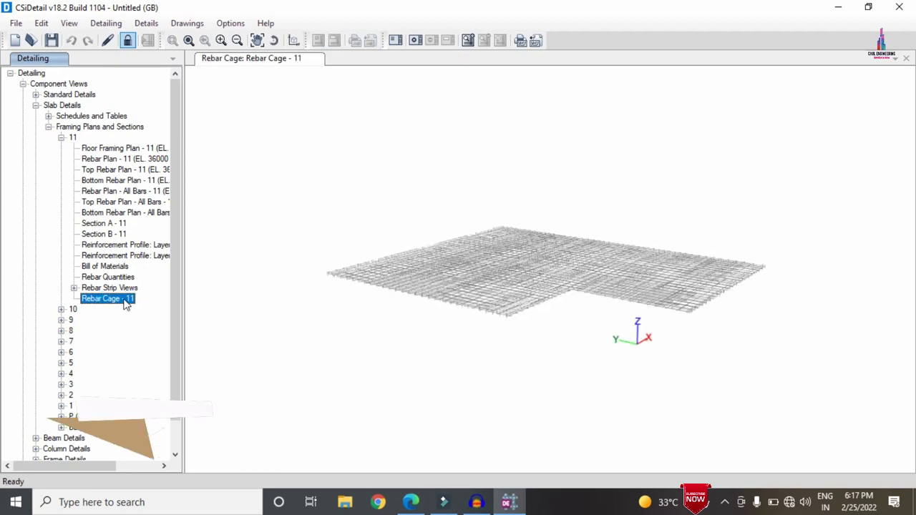
{"action": "middle_click_drag", "start_coordinate": [702, 260], "coordinate": [483, 283]}
{"action": "scroll", "coordinate": [483, 286], "scroll_direction": "up", "scroll_amount": 10}
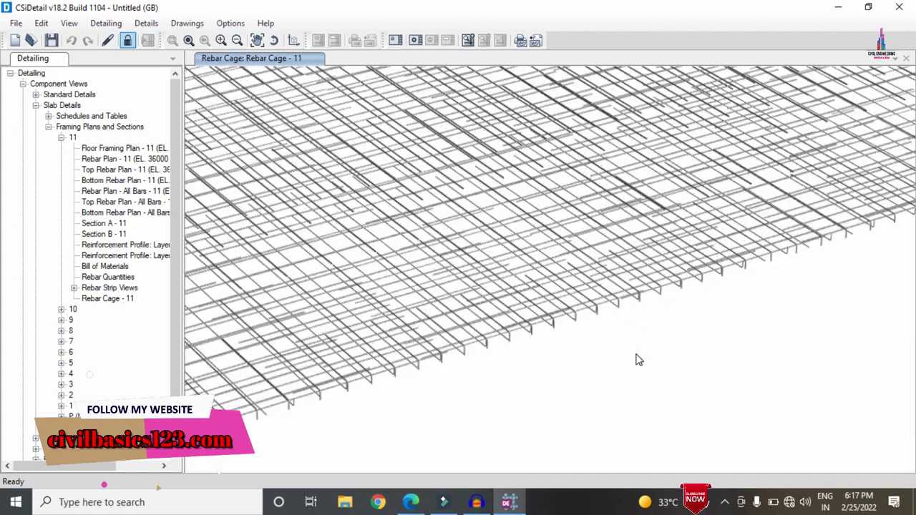
{"action": "scroll", "coordinate": [601, 299], "scroll_direction": "up", "scroll_amount": 2}
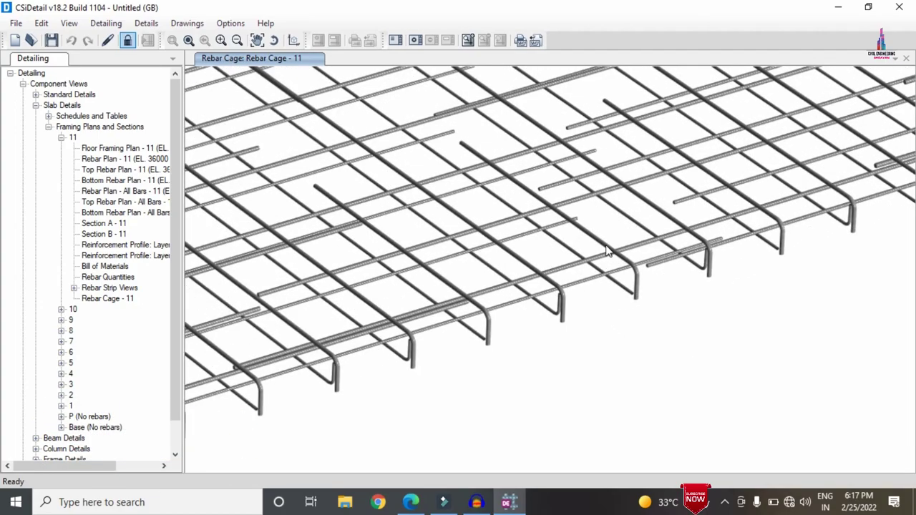
{"action": "scroll", "coordinate": [605, 265], "scroll_direction": "up", "scroll_amount": 2}
{"action": "scroll", "coordinate": [604, 284], "scroll_direction": "up", "scroll_amount": 3}
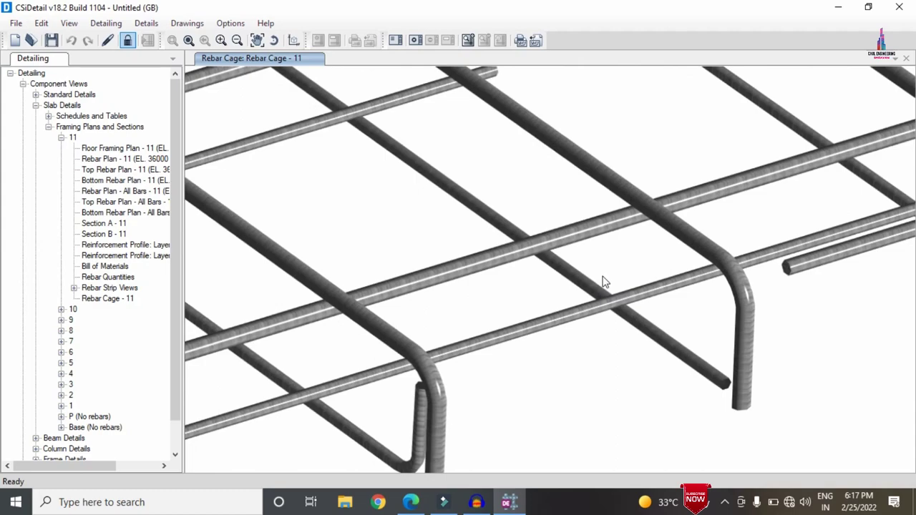
{"action": "scroll", "coordinate": [604, 285], "scroll_direction": "down", "scroll_amount": 4}
{"action": "scroll", "coordinate": [604, 299], "scroll_direction": "down", "scroll_amount": 3}
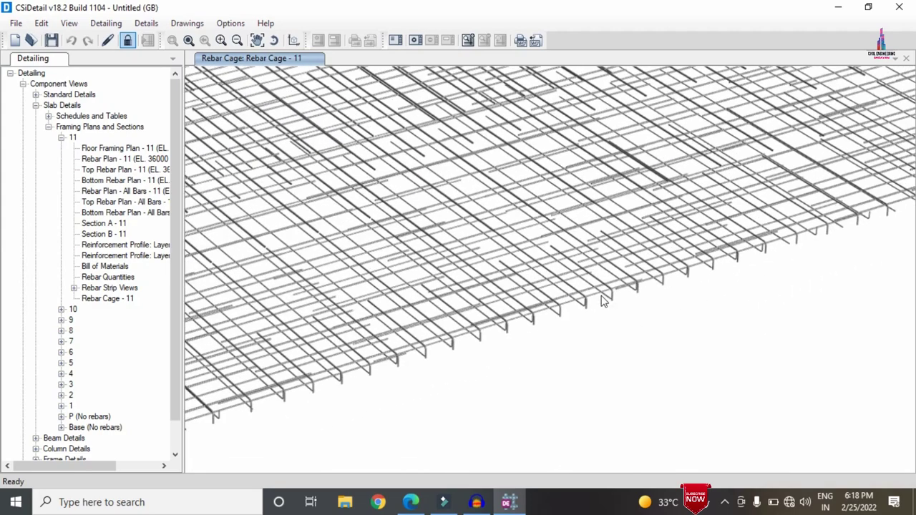
{"action": "scroll", "coordinate": [168, 294], "scroll_direction": "down", "scroll_amount": 1}
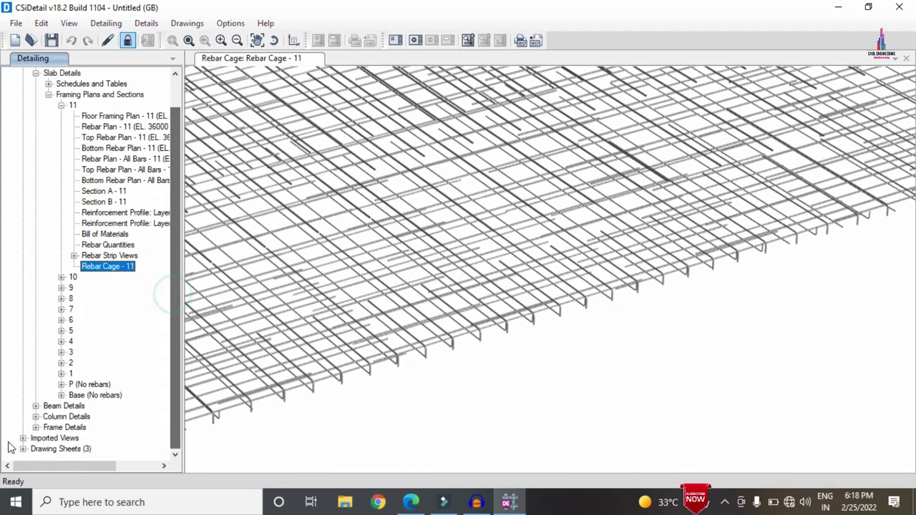
- View the concrete beam layout of story 11 and the seismic concrete beam rebar table
{"action": "left_click", "coordinate": [36, 406]}
{"action": "left_click", "coordinate": [48, 417]}
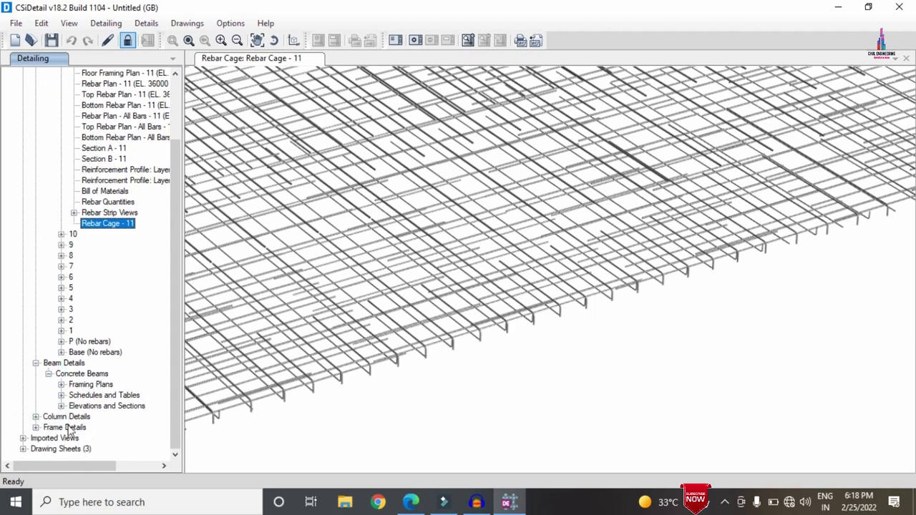
{"action": "left_click", "coordinate": [61, 385]}
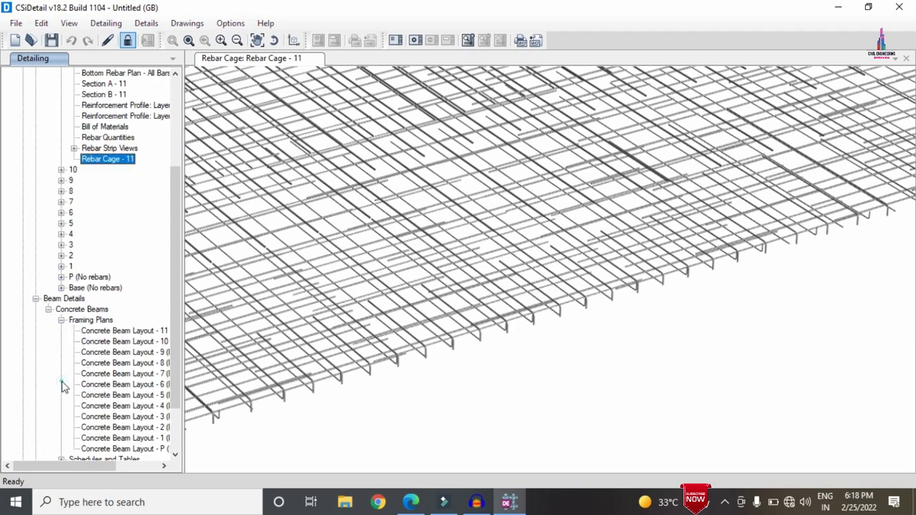
{"action": "double_click", "coordinate": [114, 330]}
{"action": "scroll", "coordinate": [117, 326], "scroll_direction": "down", "scroll_amount": 2}
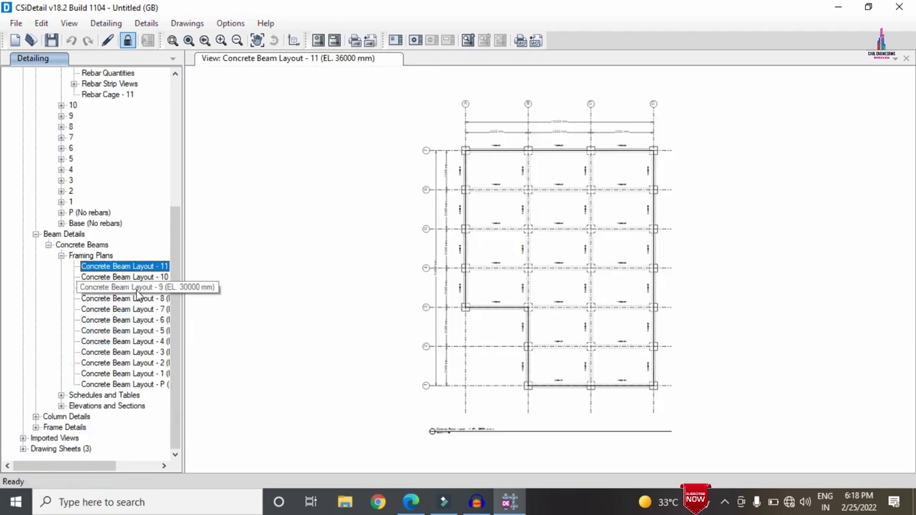
{"action": "left_click", "coordinate": [61, 395]}
{"action": "double_click", "coordinate": [84, 405]}
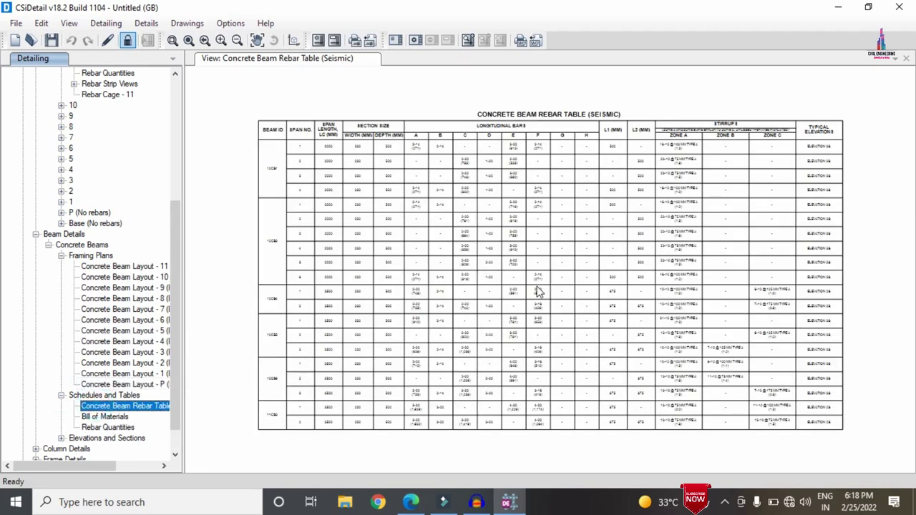
- Review the reinforcement of story 11's beam 12CB1 in its cross-sections A, B and C
{"action": "left_click", "coordinate": [61, 438]}
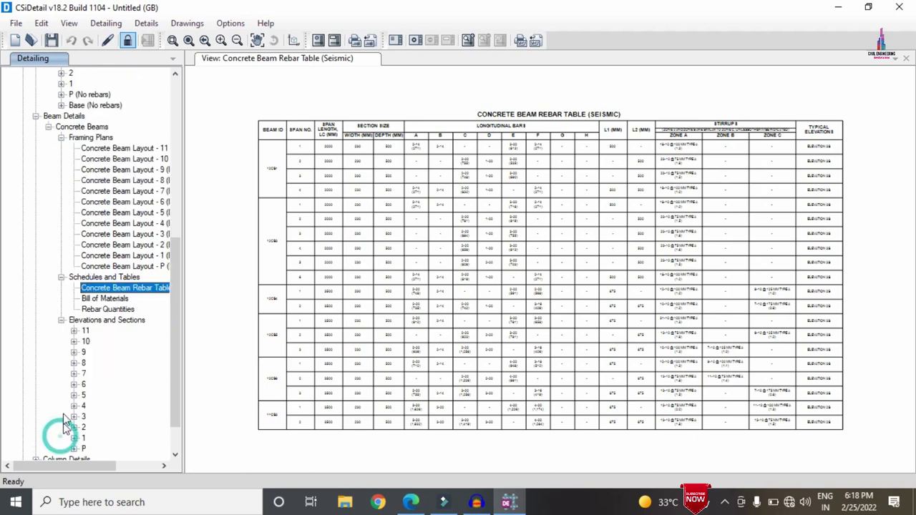
{"action": "left_click", "coordinate": [74, 331]}
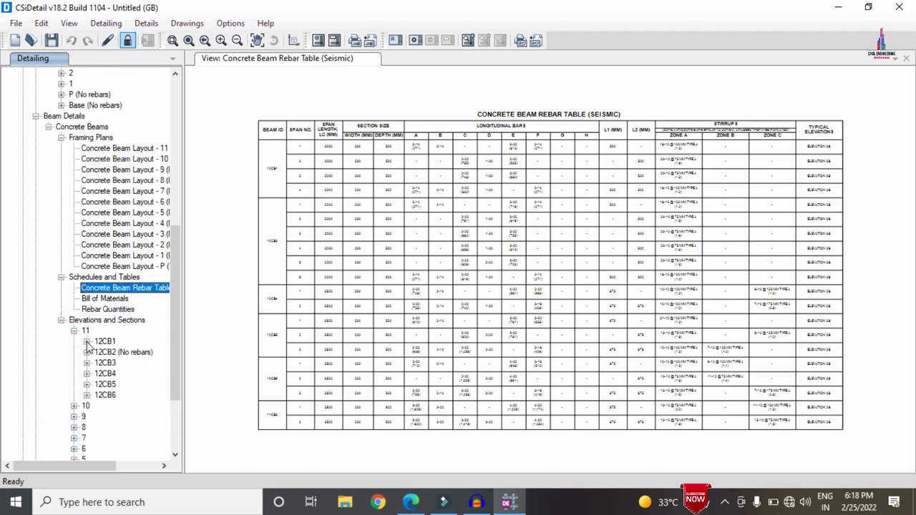
{"action": "left_click", "coordinate": [86, 342]}
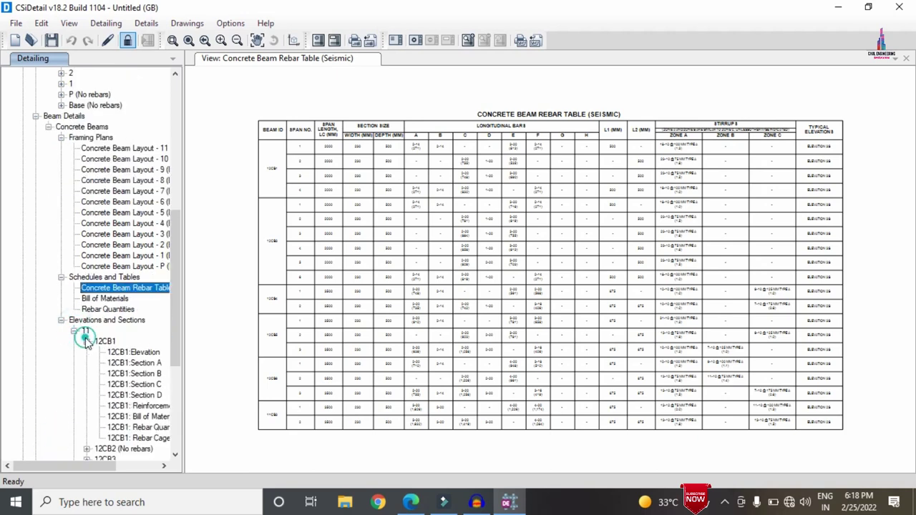
{"action": "double_click", "coordinate": [152, 364]}
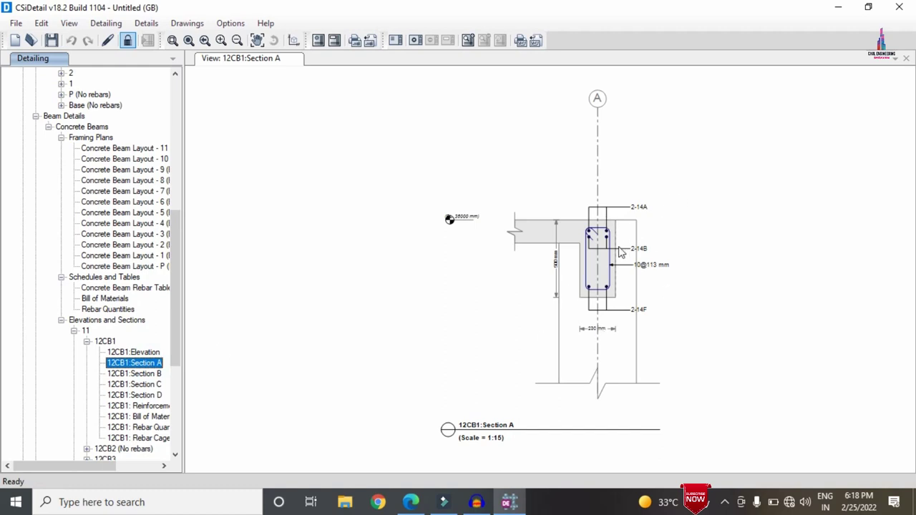
{"action": "scroll", "coordinate": [619, 250], "scroll_direction": "up", "scroll_amount": 4}
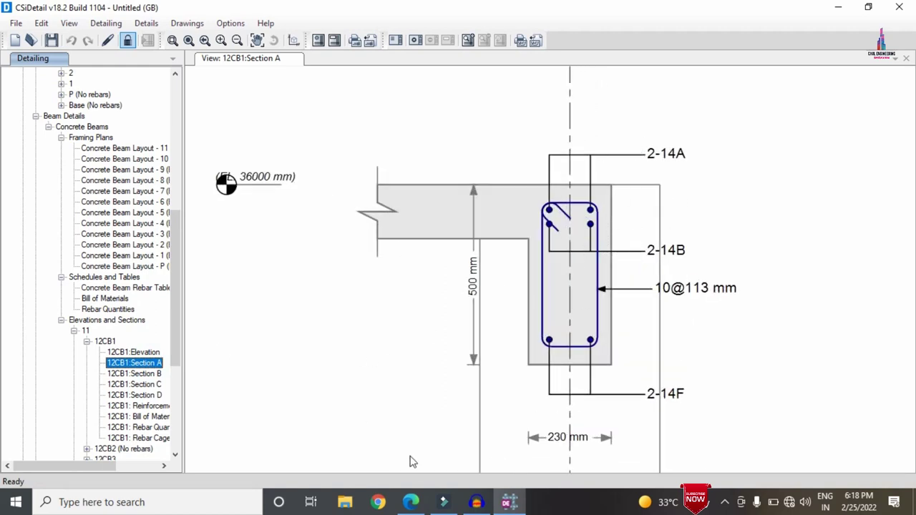
{"action": "left_click", "coordinate": [121, 374]}
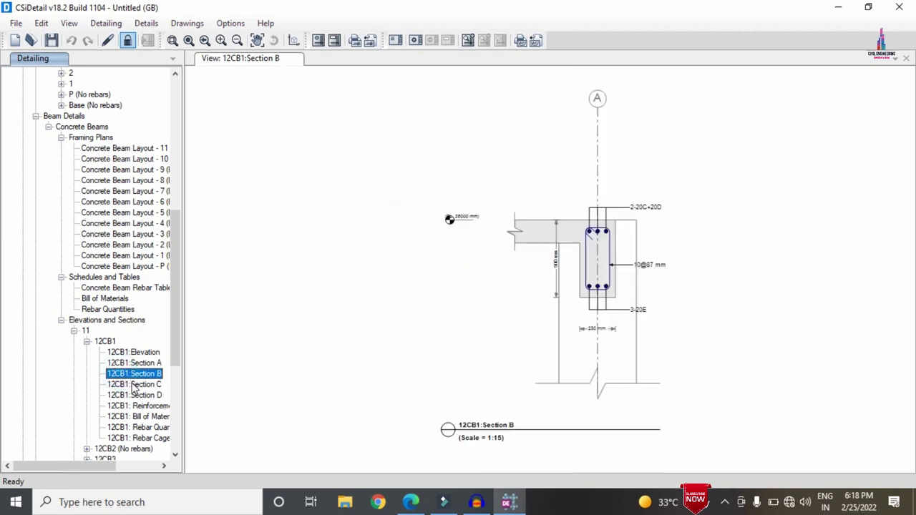
{"action": "left_click", "coordinate": [134, 385]}
- Open beam 12CB1's 3D rebar cage and examine the stirrups and hooked longitudinal bars at the beam end
{"action": "scroll", "coordinate": [158, 397], "scroll_direction": "down", "scroll_amount": 2}
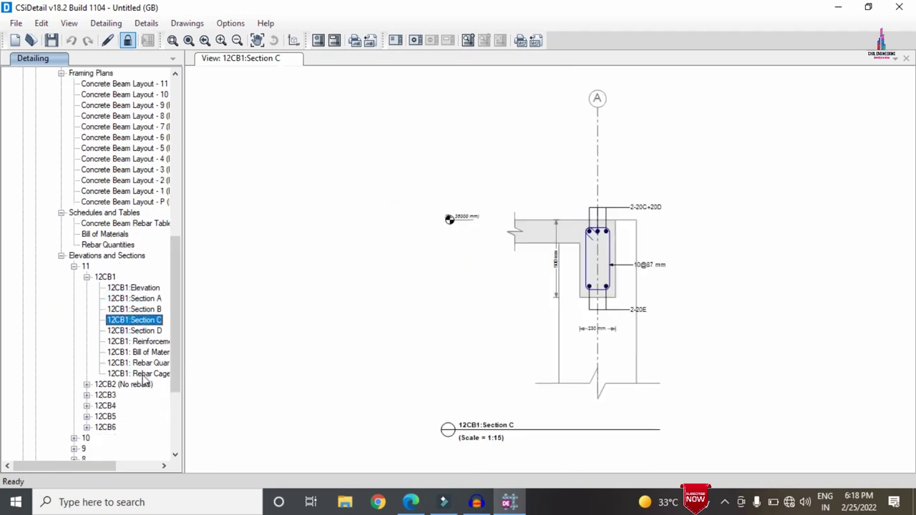
{"action": "left_click", "coordinate": [140, 374]}
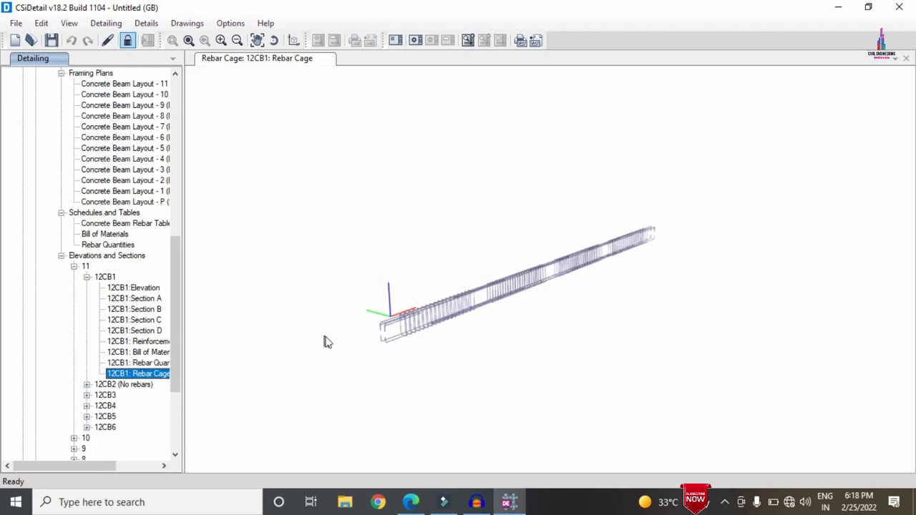
{"action": "scroll", "coordinate": [344, 343], "scroll_direction": "up", "scroll_amount": 10}
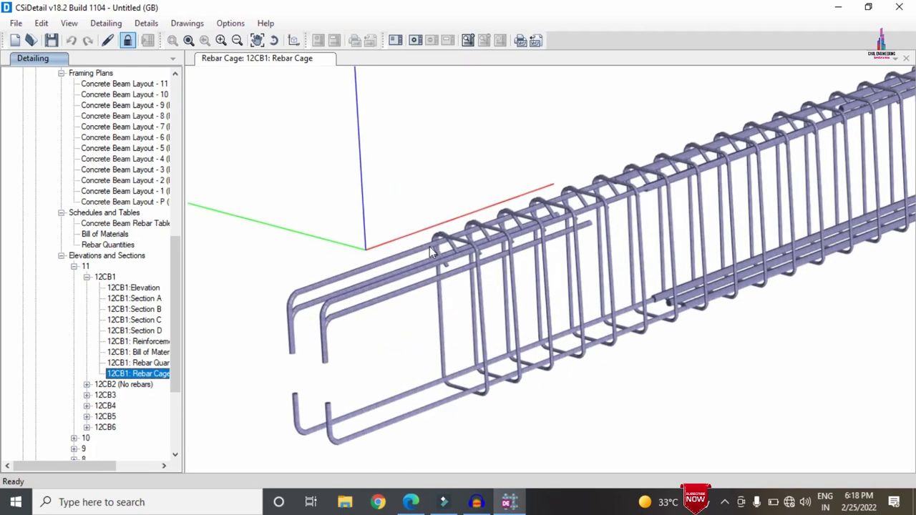
{"action": "middle_click_drag", "start_coordinate": [434, 251], "coordinate": [474, 280], "text": "shift"}
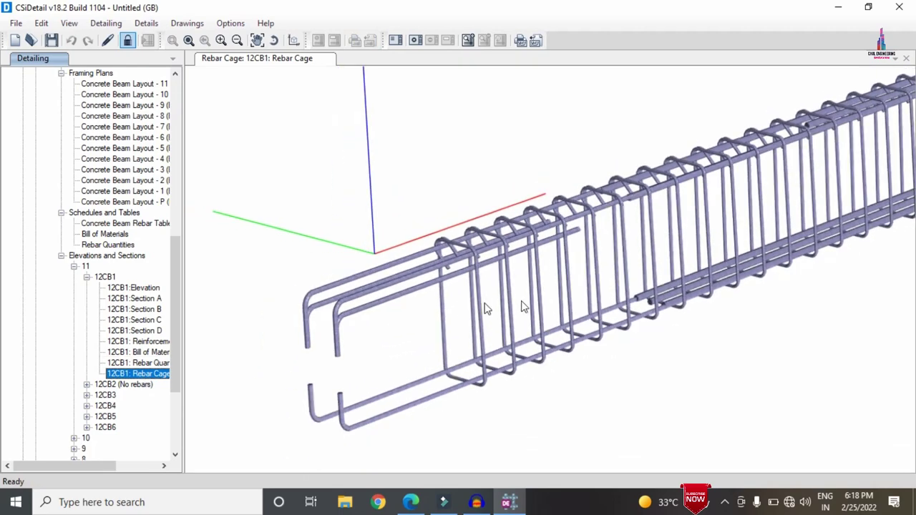
{"action": "middle_click_drag", "start_coordinate": [640, 266], "coordinate": [562, 278], "text": "shift"}
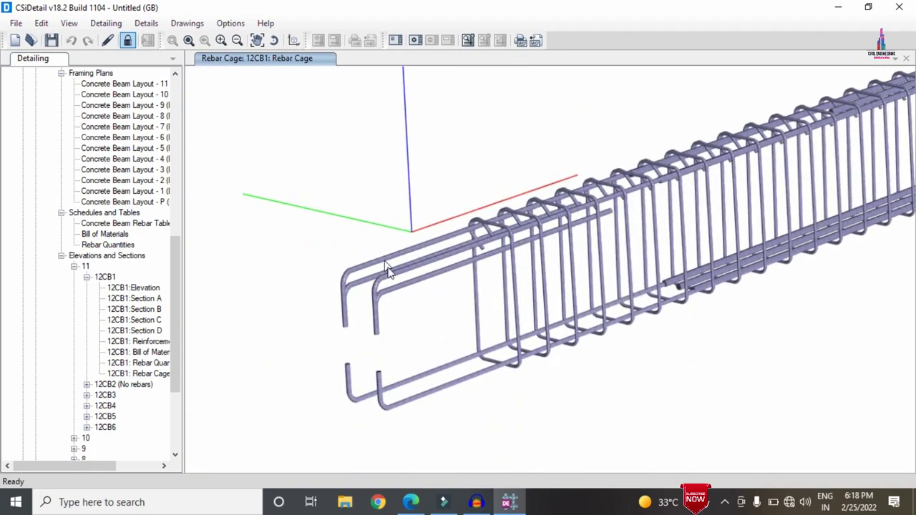
{"action": "middle_click_drag", "start_coordinate": [398, 356], "coordinate": [387, 359], "text": "shift"}
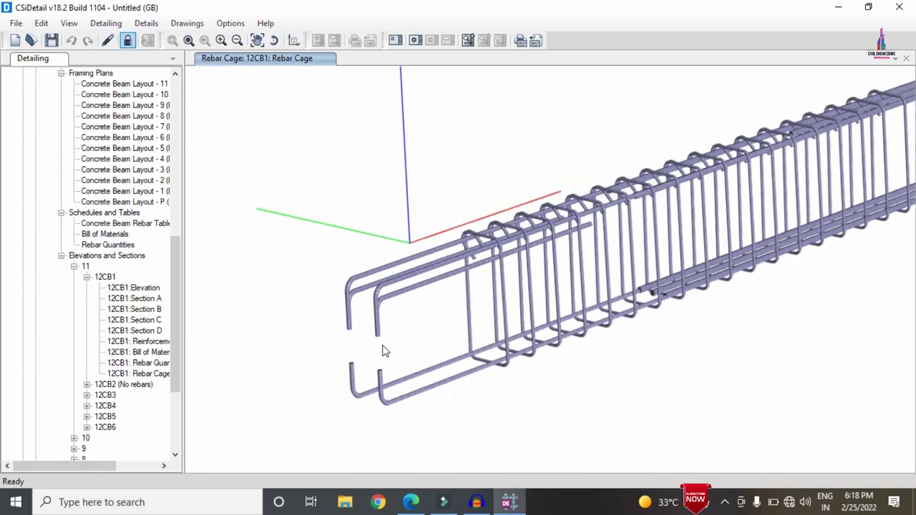
- Expand the concrete column details to list the elevations and sections of all columns
{"action": "scroll", "coordinate": [111, 419], "scroll_direction": "down", "scroll_amount": 4}
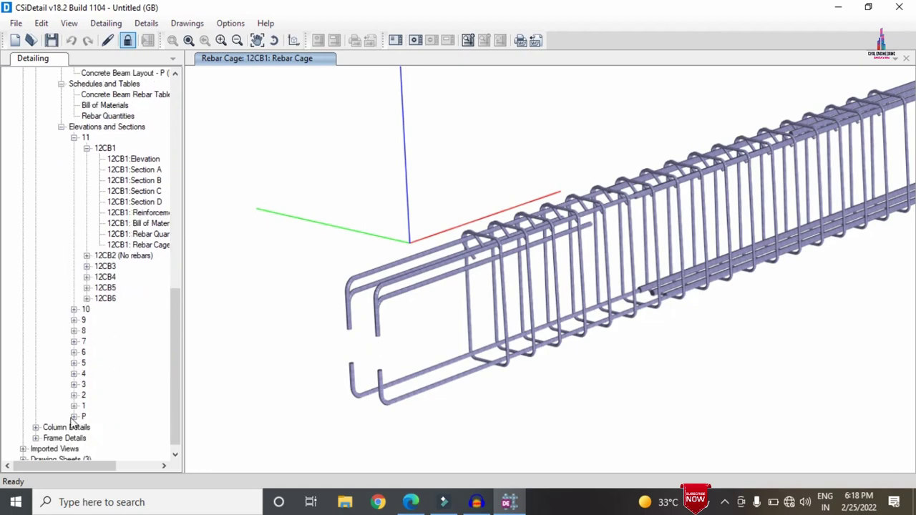
{"action": "left_click", "coordinate": [36, 428]}
{"action": "left_click", "coordinate": [48, 437]}
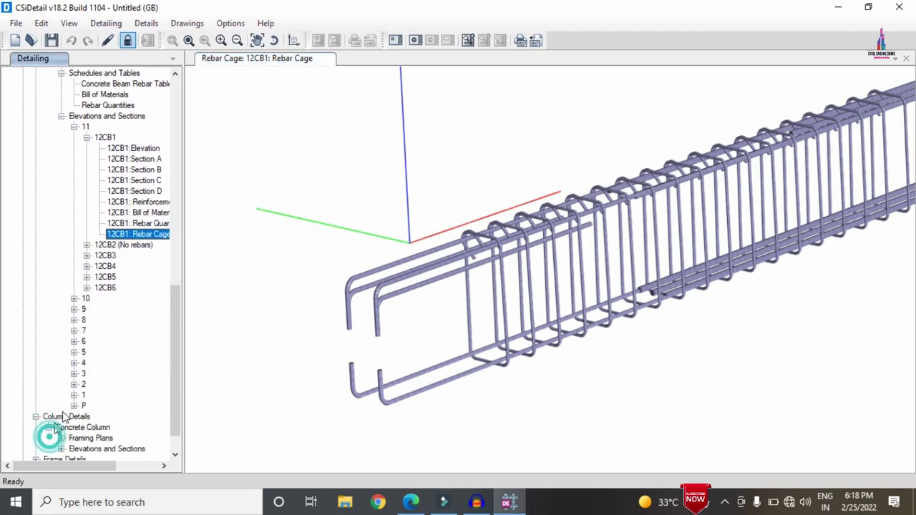
{"action": "scroll", "coordinate": [63, 408], "scroll_direction": "down", "scroll_amount": 1}
{"action": "left_click", "coordinate": [62, 417]}
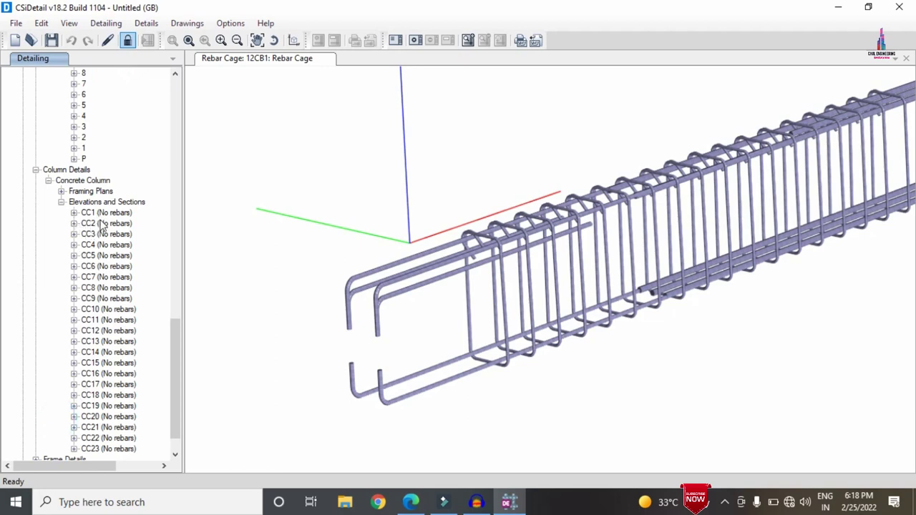
{"action": "scroll", "coordinate": [138, 434], "scroll_direction": "down", "scroll_amount": 1}
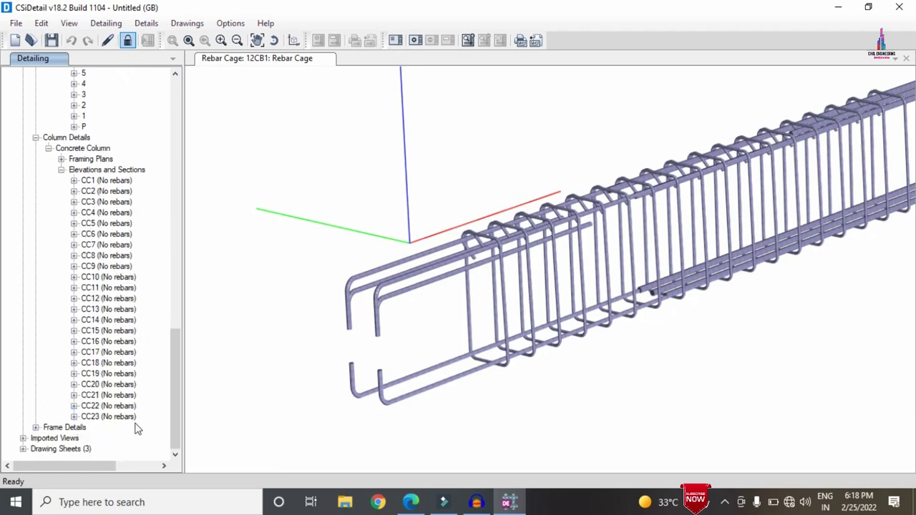
- Review column CC19's cross-sections A, B, C and I
{"action": "double_click", "coordinate": [100, 373]}
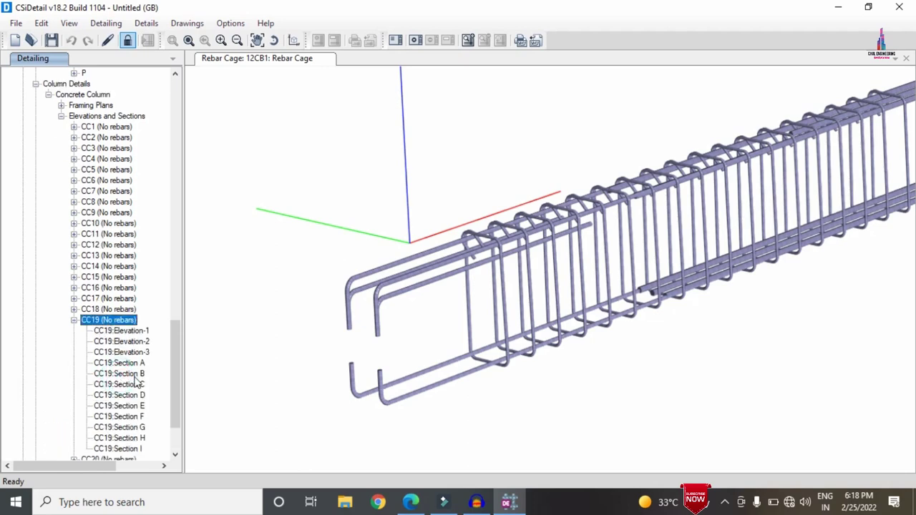
{"action": "double_click", "coordinate": [134, 364]}
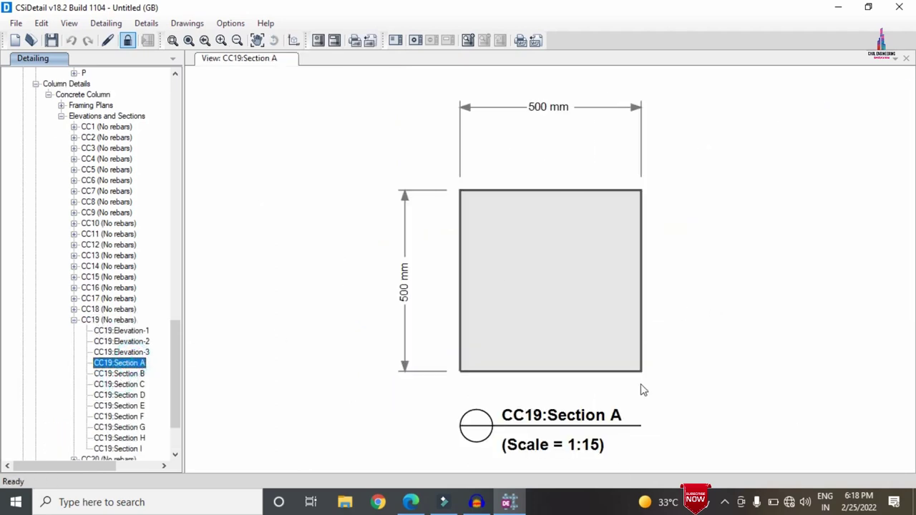
{"action": "double_click", "coordinate": [136, 374]}
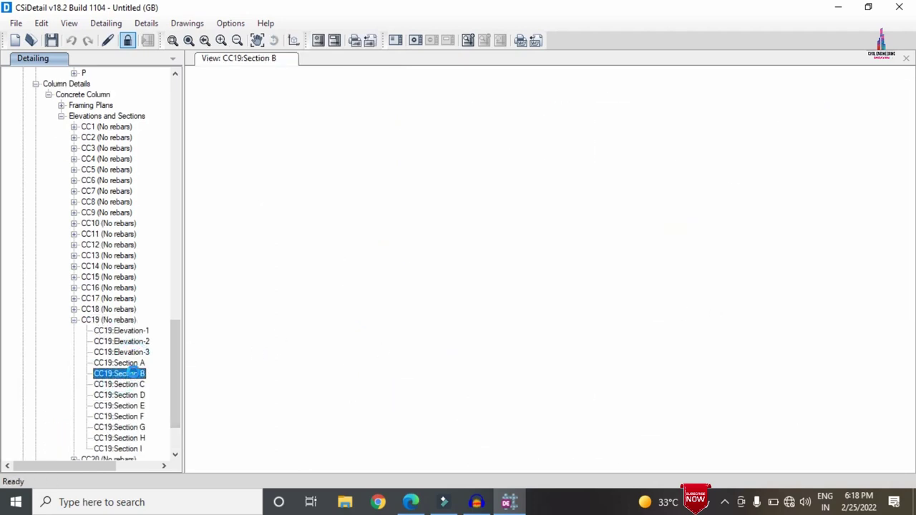
{"action": "left_click", "coordinate": [140, 385]}
{"action": "double_click", "coordinate": [140, 385]}
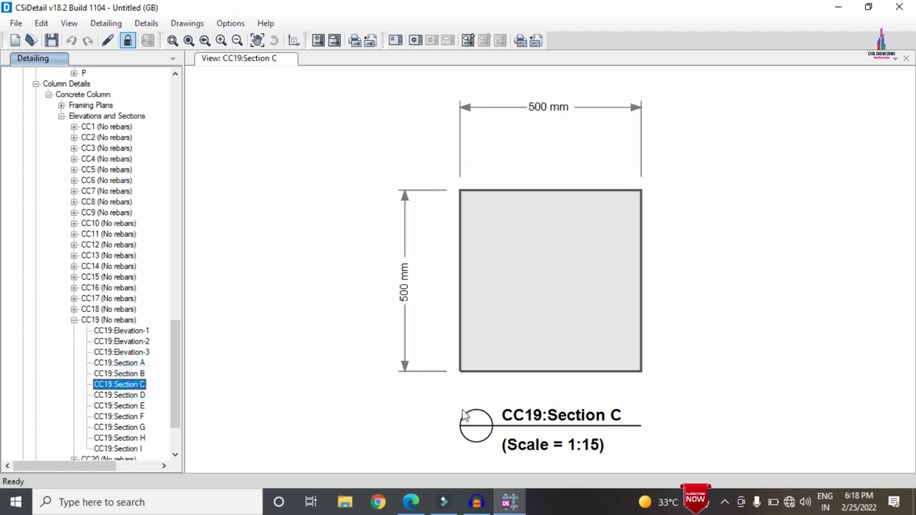
{"action": "double_click", "coordinate": [131, 449]}
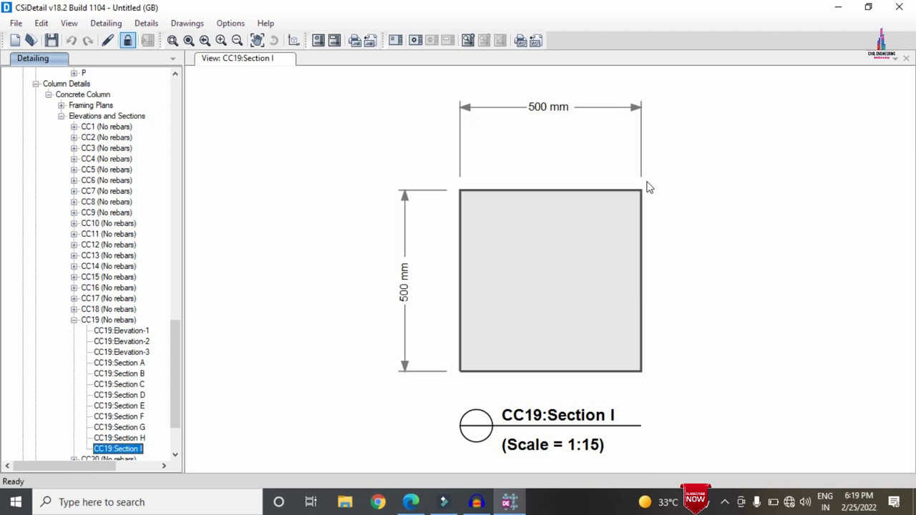